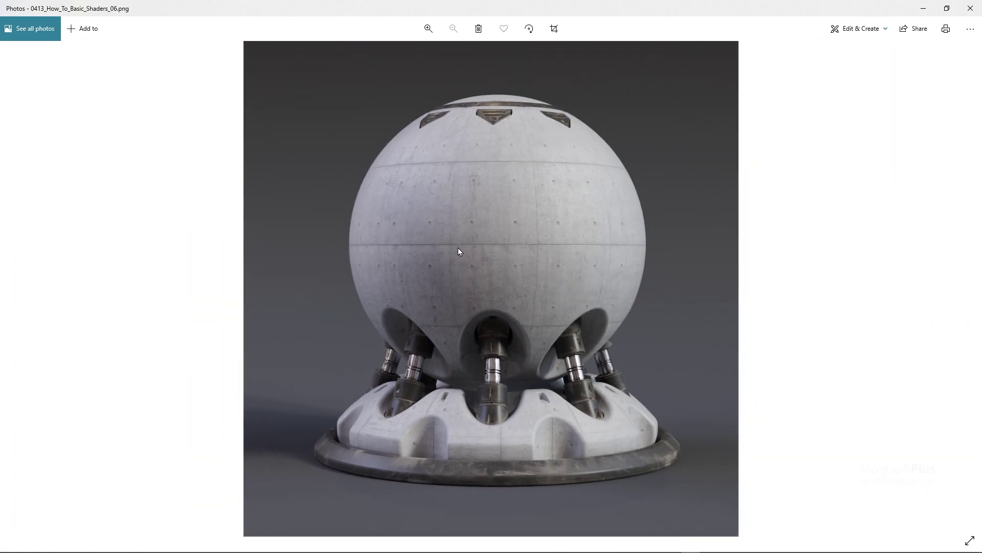
- Close the reference image viewer and the Concrete graph, and create a new Redshift material
click(970, 8)
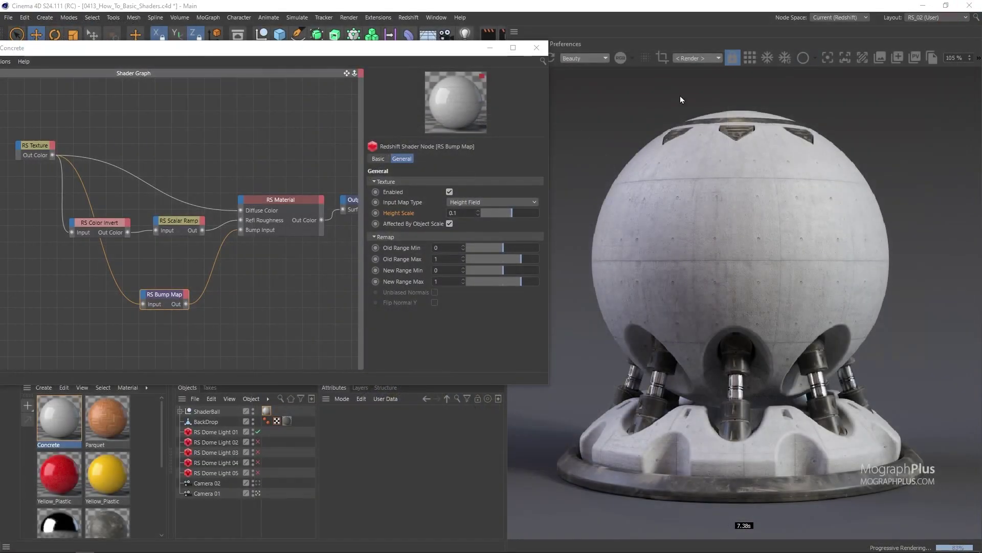
click(536, 47)
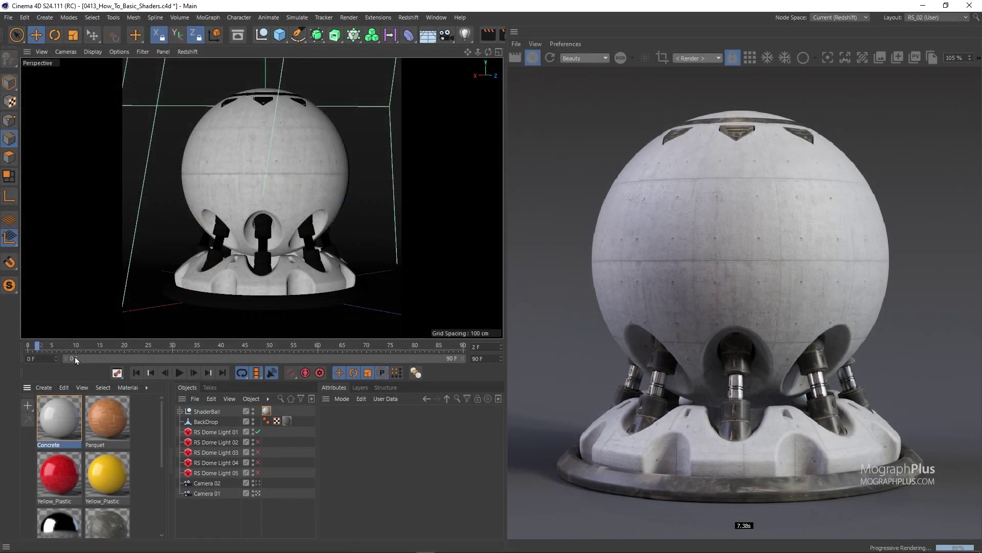
click(43, 387)
mouse_move(102, 441)
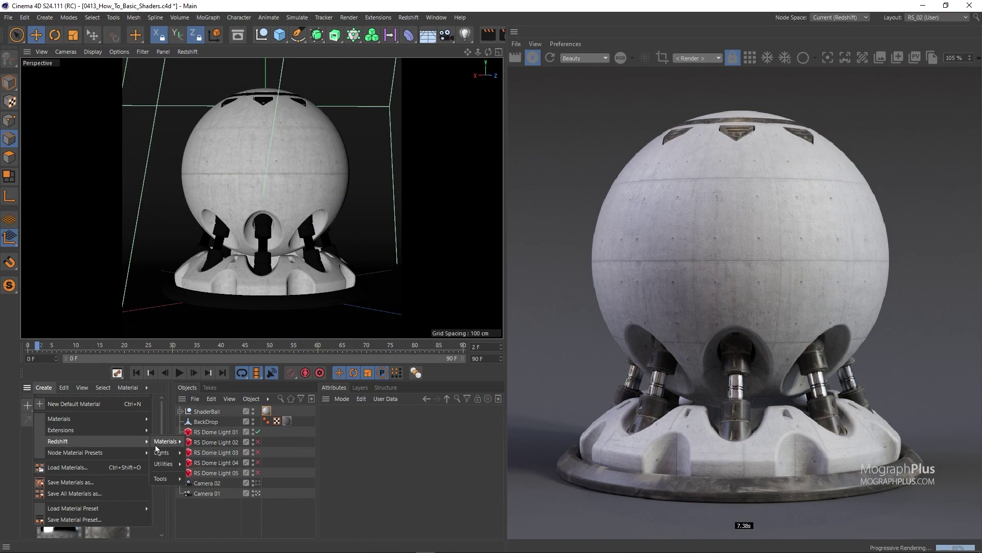
mouse_move(164, 441)
click(201, 424)
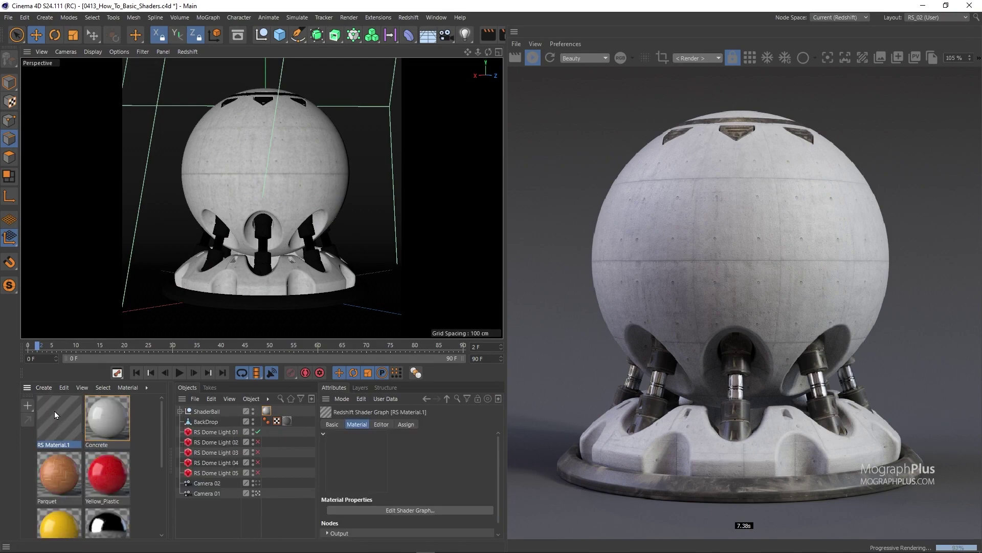
- Apply the new material to ShaderBall and rename it Gold
drag(50, 409, 275, 409)
double_click(53, 445)
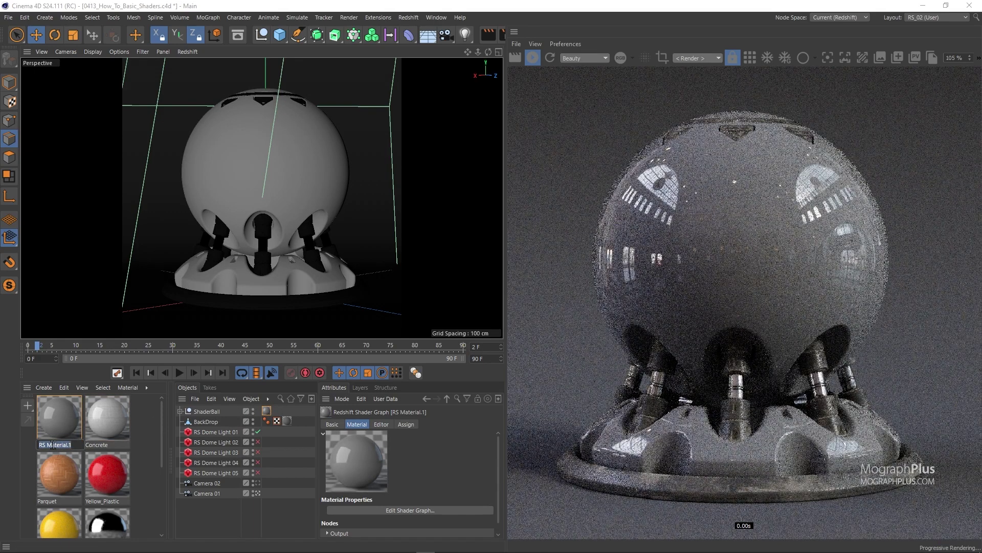
text(Gold)
key(Return)
- In Gold's shader graph, set Reflection Fresnel Type to Metalness with metalness at 1
double_click(60, 409)
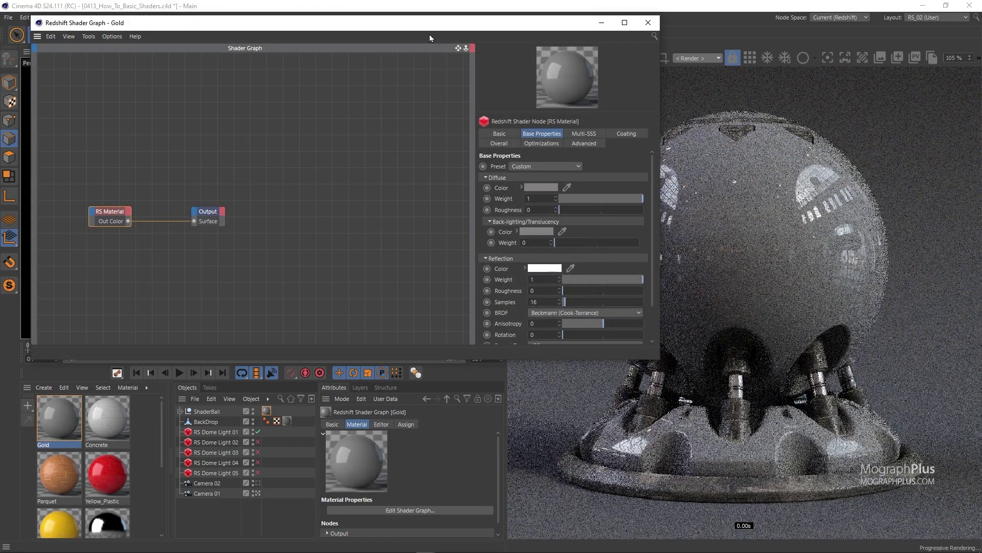
drag(440, 31, 350, 55)
key(h)
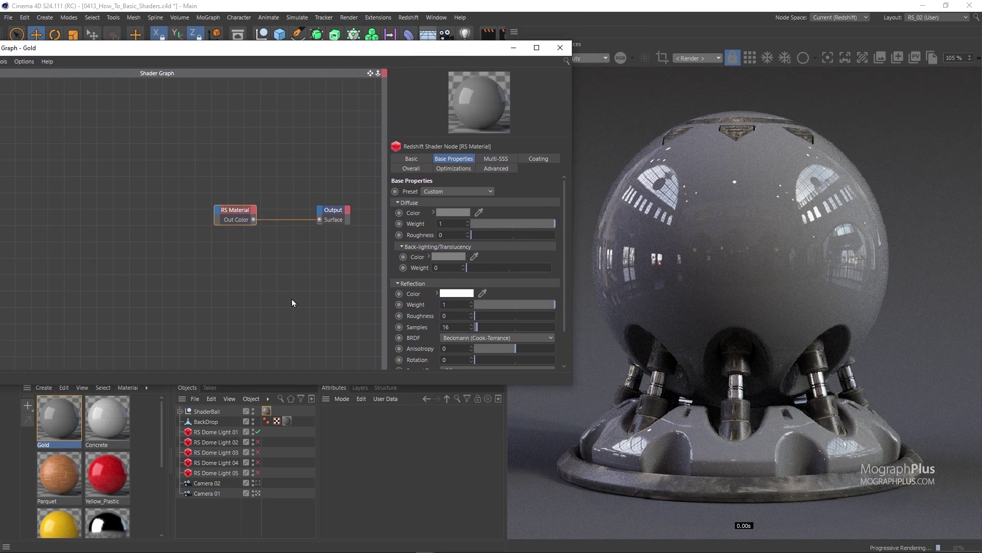
scroll(440, 307, down, 2)
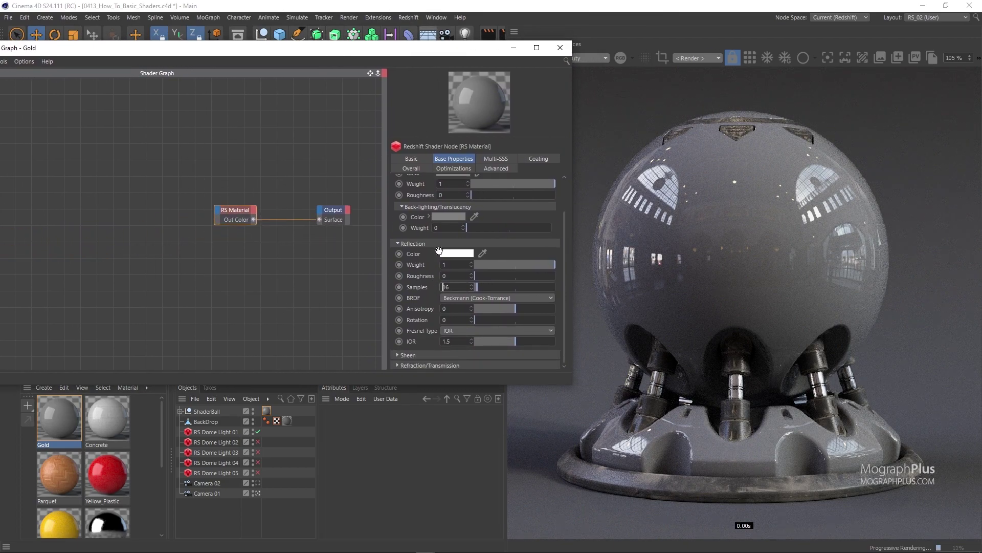
click(453, 331)
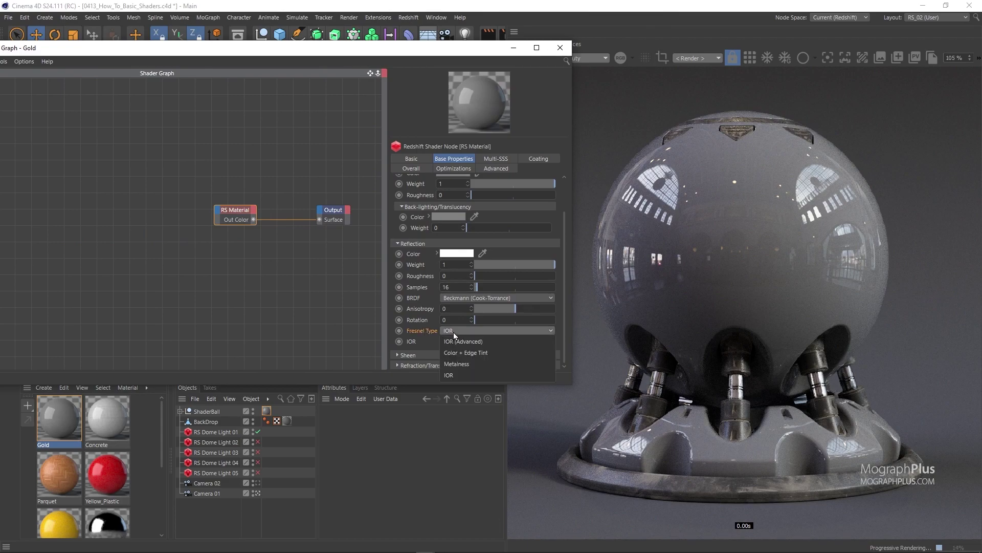
click(474, 363)
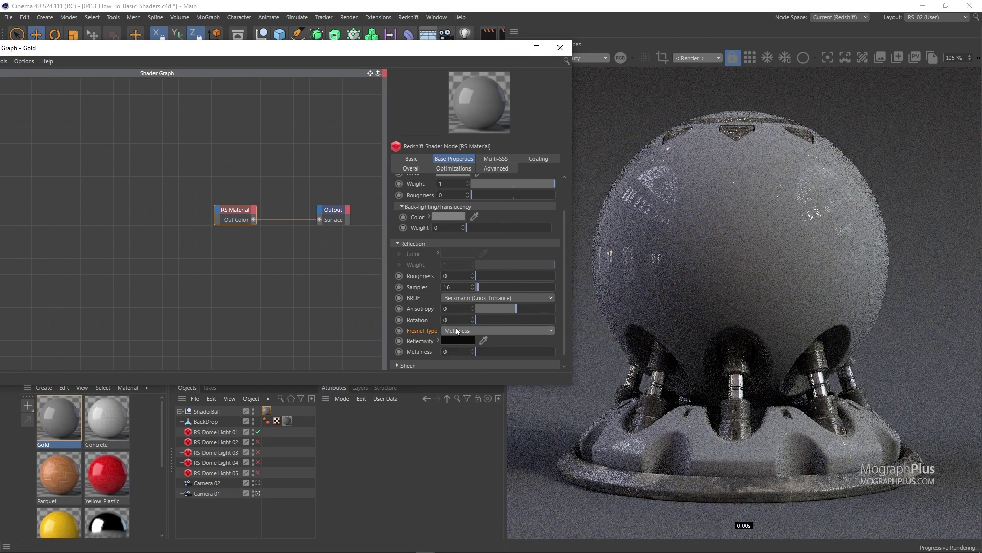
drag(473, 353, 561, 357)
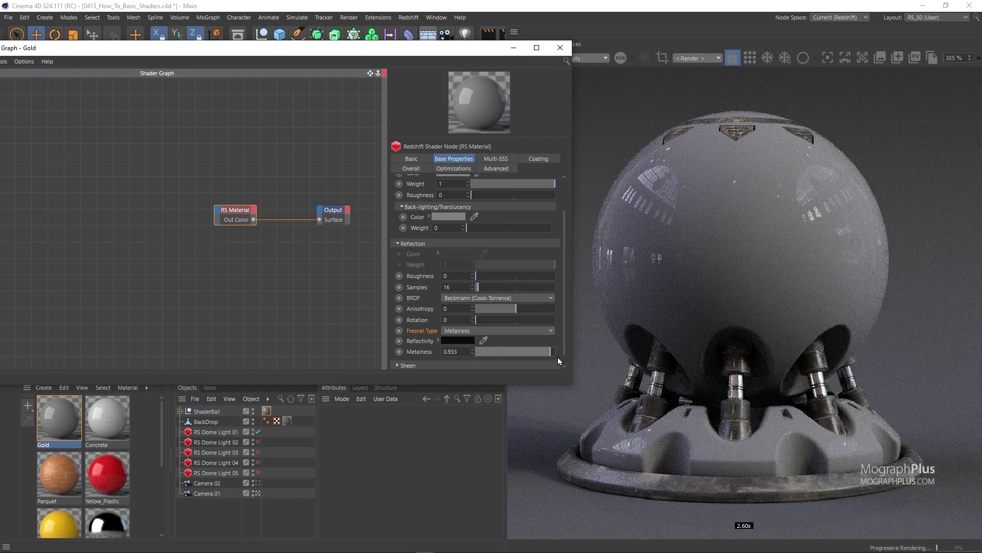
- Set Gold's diffuse colour to a light gold swatch
scroll(434, 197, up, 2)
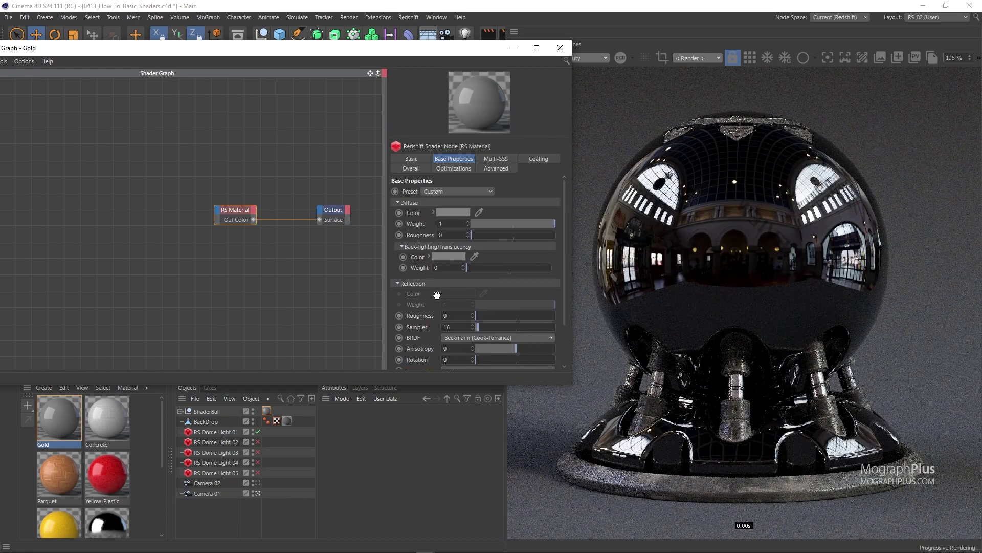
click(455, 215)
click(494, 198)
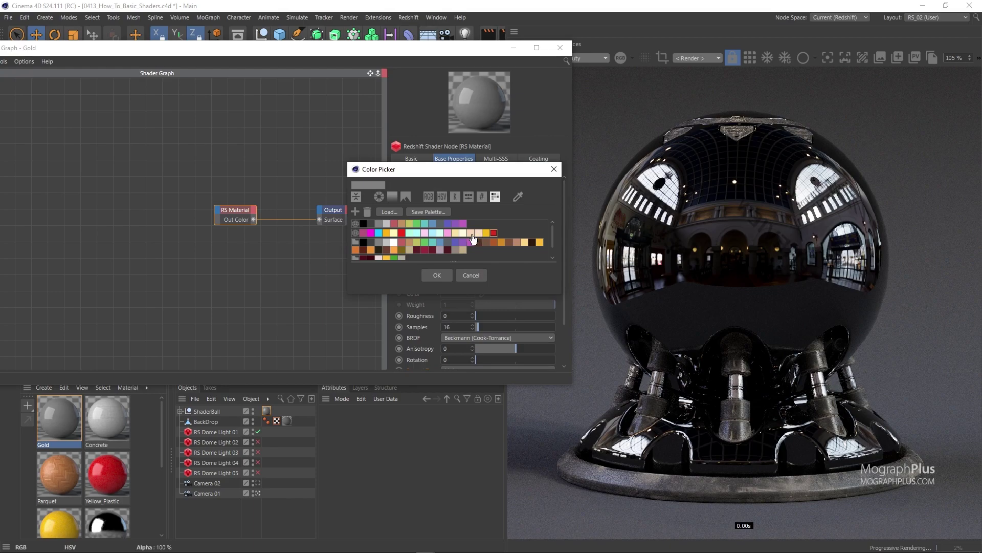
click(457, 234)
click(438, 275)
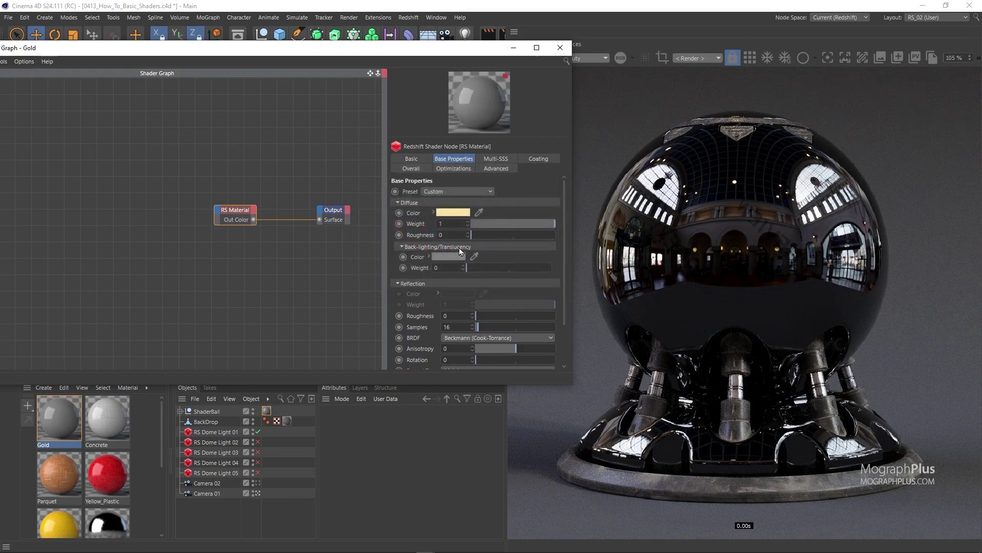
- Set Gold's reflectivity colour to a light cream swatch
scroll(458, 287, down, 3)
click(459, 330)
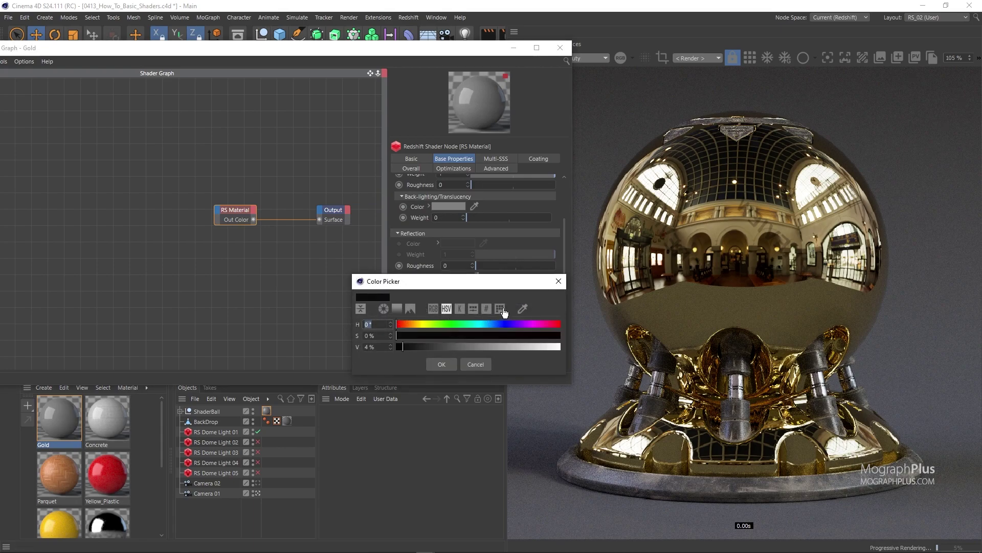
click(500, 309)
click(463, 346)
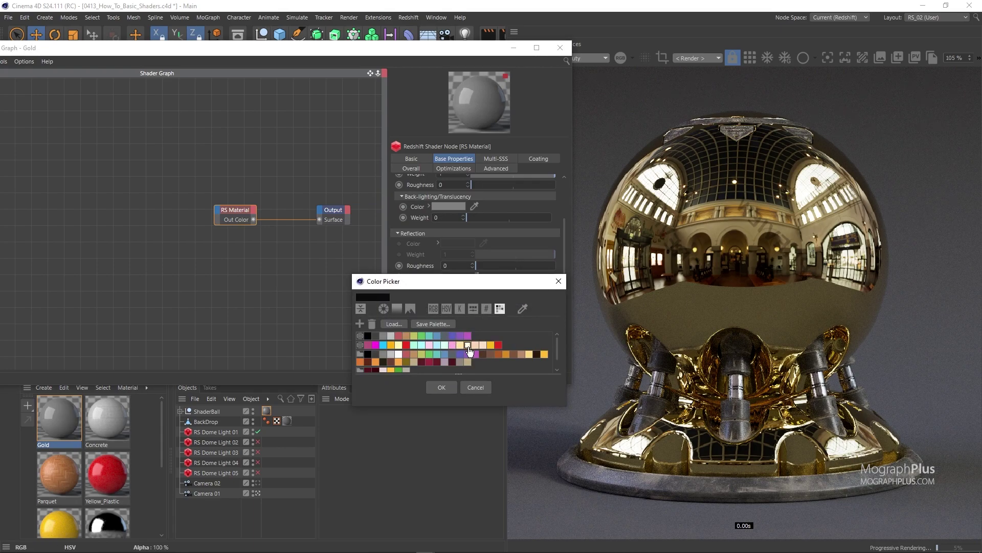
click(444, 388)
click(142, 181)
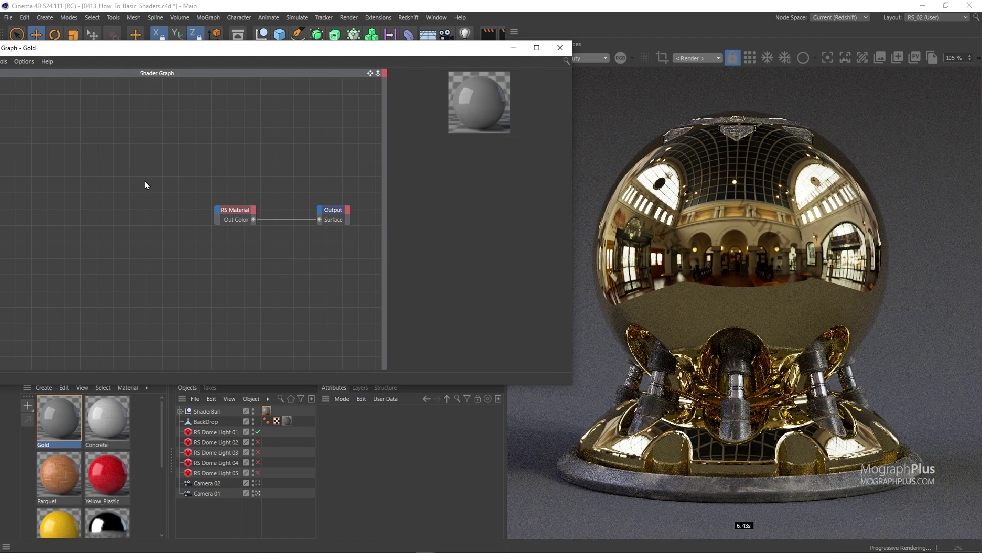
- Add an RS Texture node to the Gold shader graph
double_click(146, 185)
text(tex)
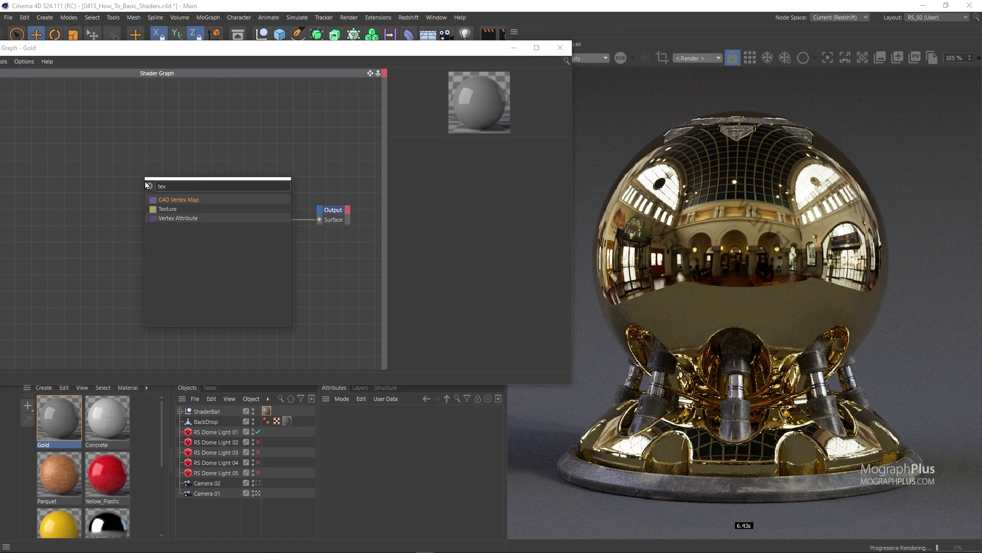
click(167, 209)
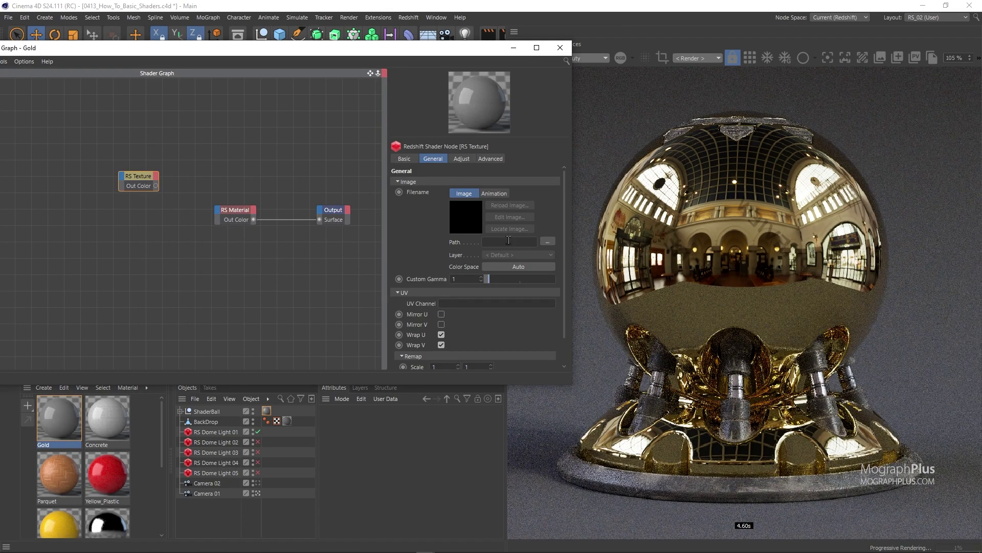
- Load the Metal_Roughness image into the texture node and set its colour space to Raw
click(546, 242)
scroll(272, 315, down, 5)
scroll(268, 333, down, 3)
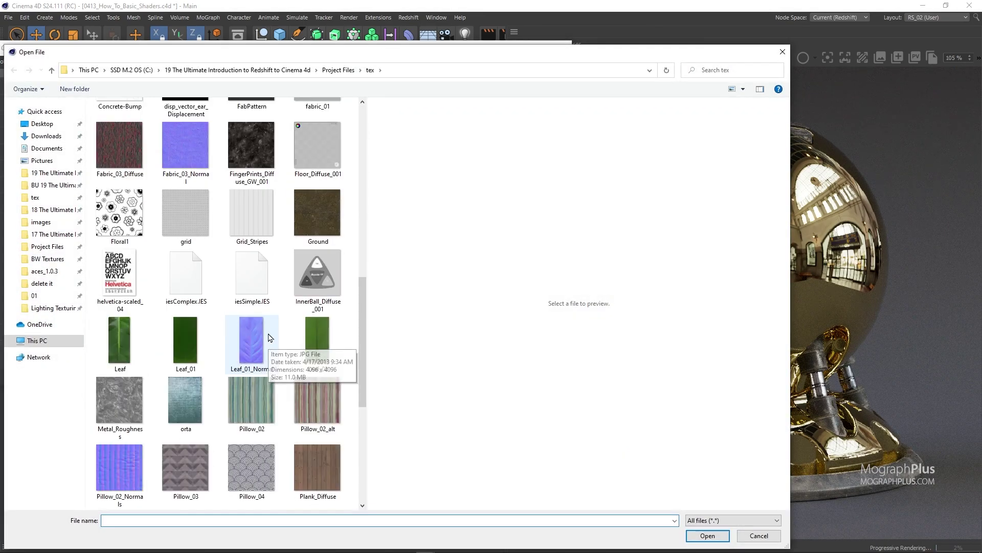
scroll(253, 317, down, 3)
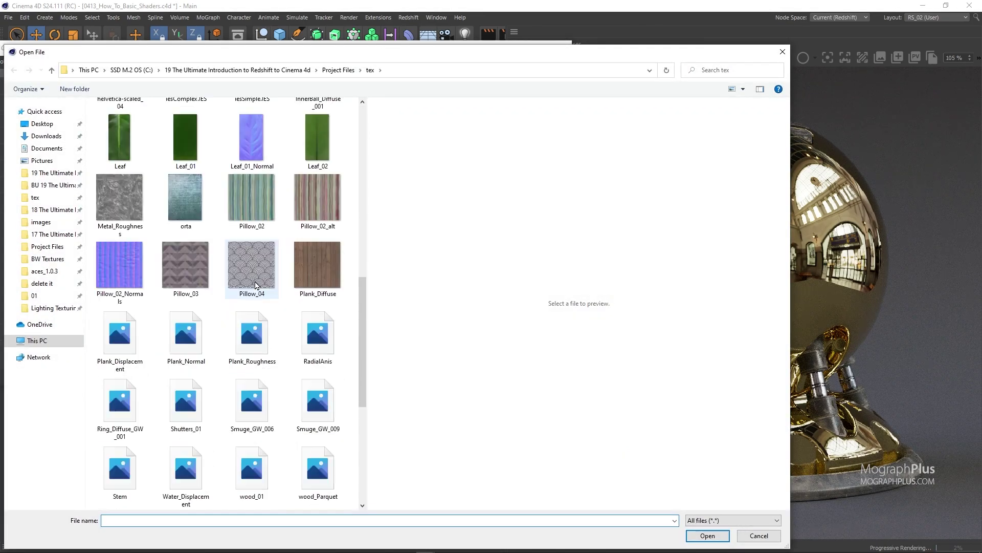
scroll(249, 295, down, 2)
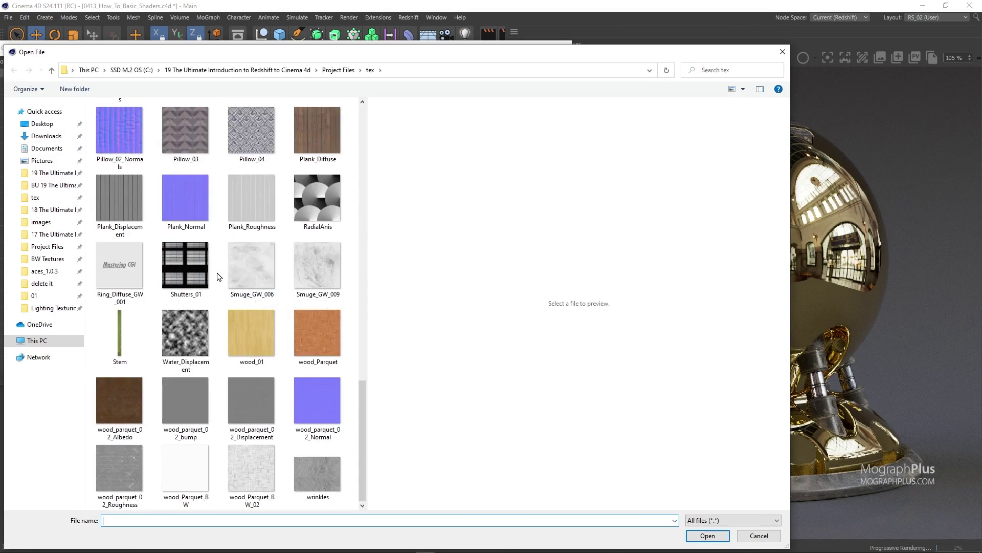
scroll(221, 277, up, 3)
click(132, 269)
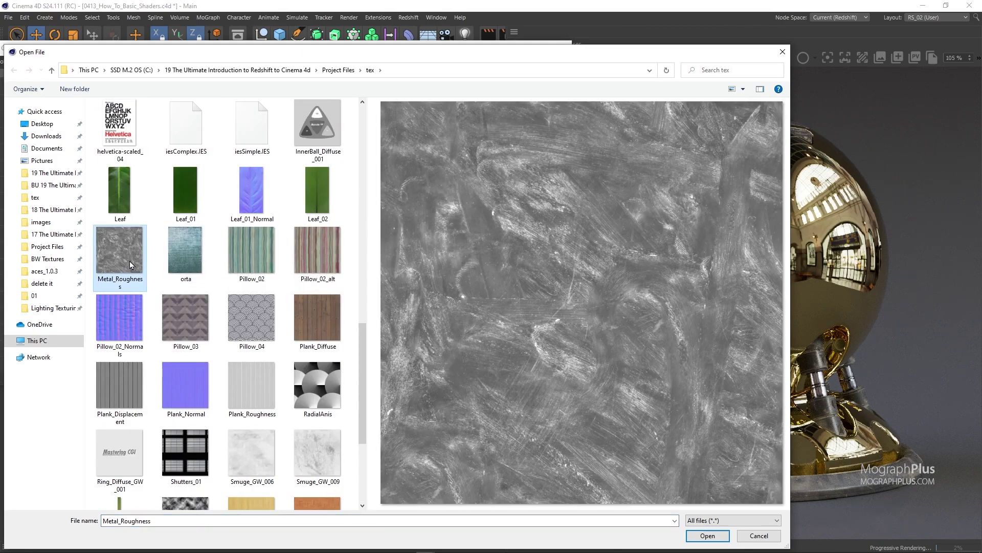
double_click(130, 261)
click(518, 267)
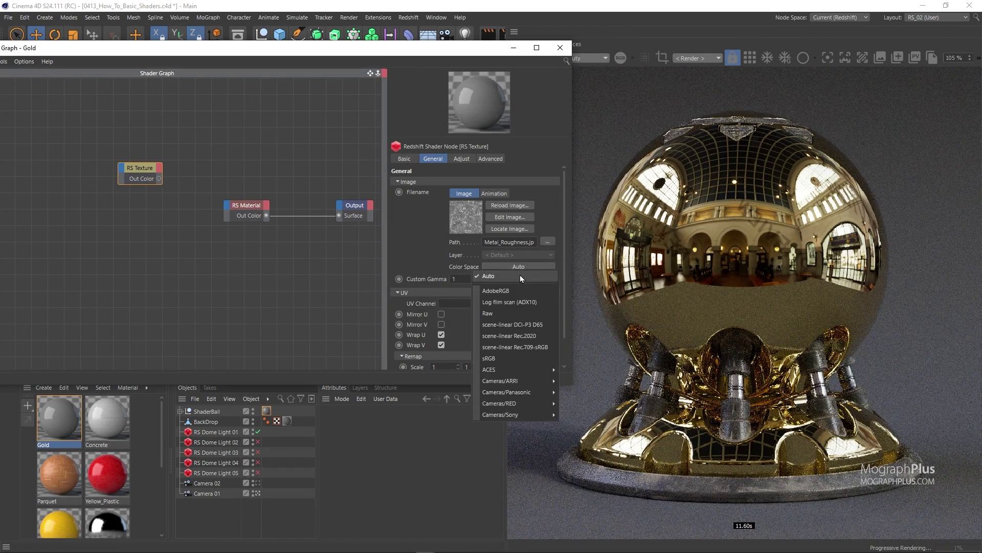
click(515, 312)
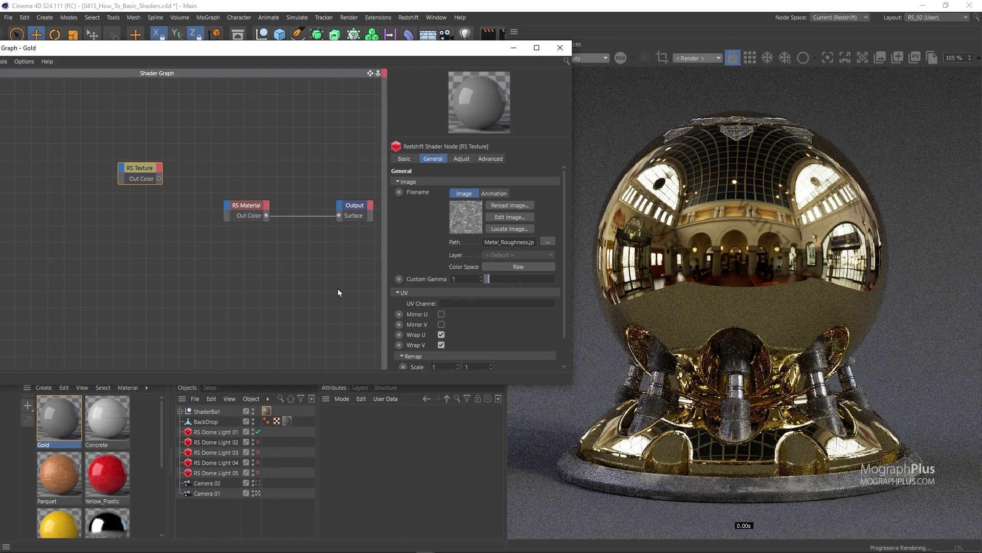
- Move the RS Texture node aside and add an RS Scalar Ramp node
drag(133, 179, 108, 190)
double_click(171, 198)
text(ramp)
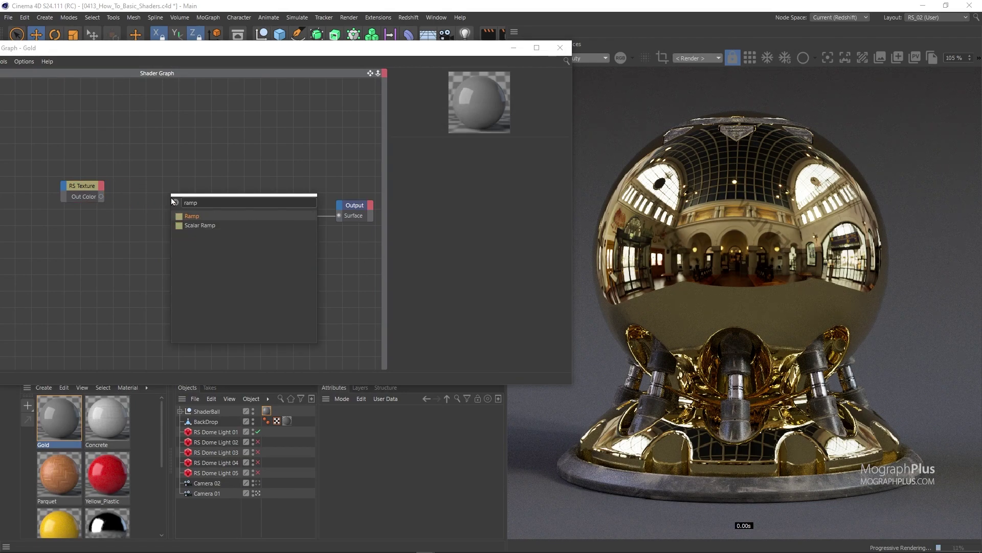
key(Down)
key(Return)
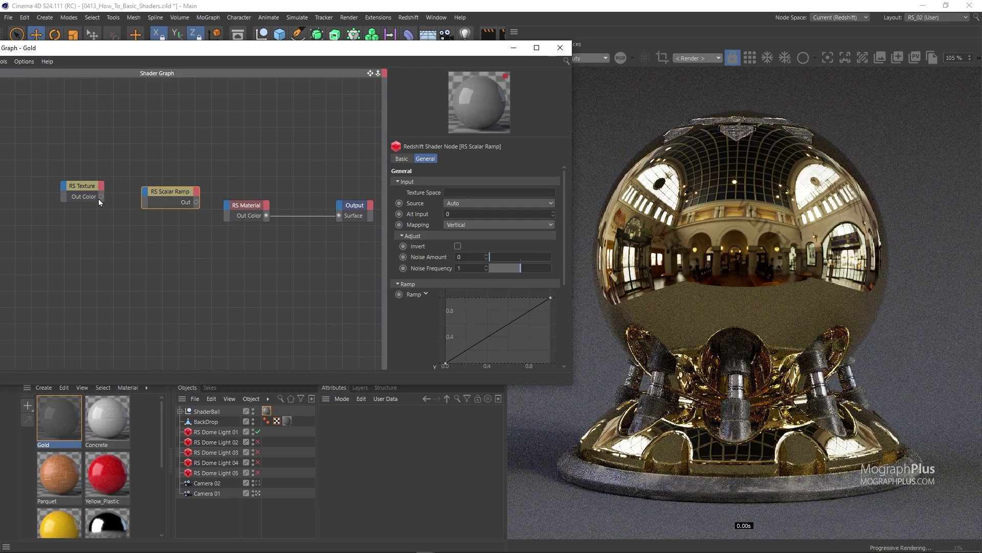
- Wire the texture's Out Color into the ramp Input and the ramp Out into Refl Roughness
drag(99, 198, 154, 190)
click(198, 203)
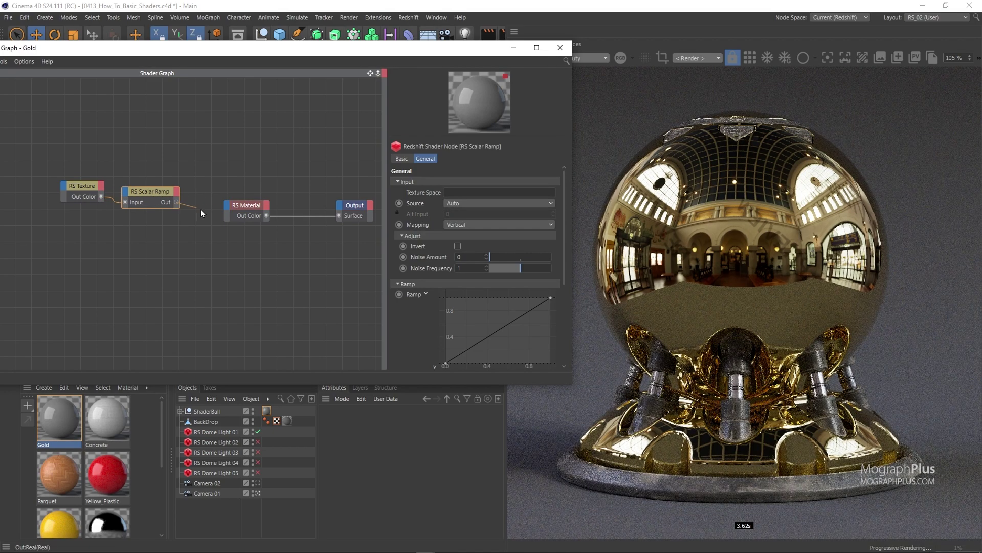
drag(220, 207, 226, 208)
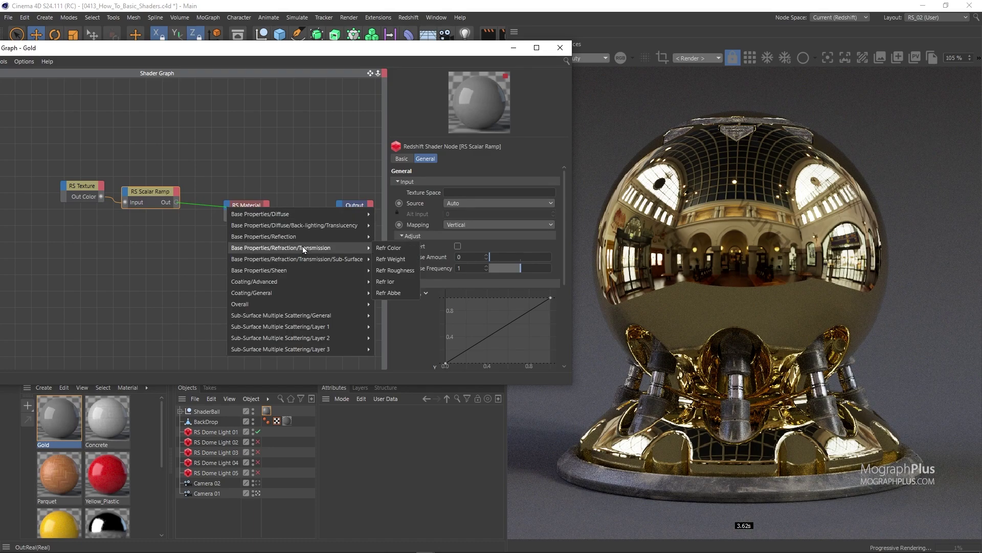
mouse_move(352, 238)
click(412, 259)
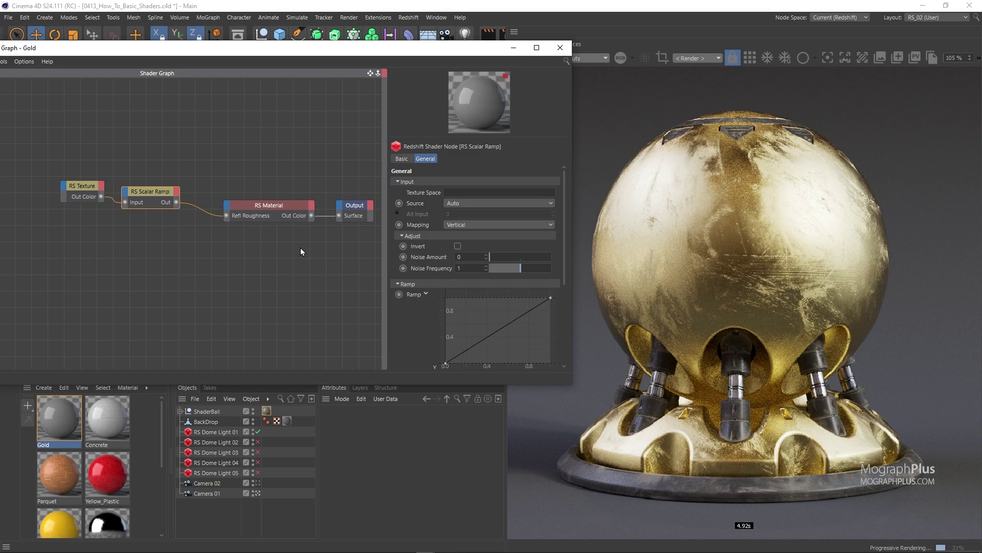
- Select the Scalar Ramp node and marquee both end points of its curve
drag(84, 186, 62, 191)
drag(136, 169, 182, 244)
scroll(433, 317, down, 3)
scroll(553, 261, down, 1)
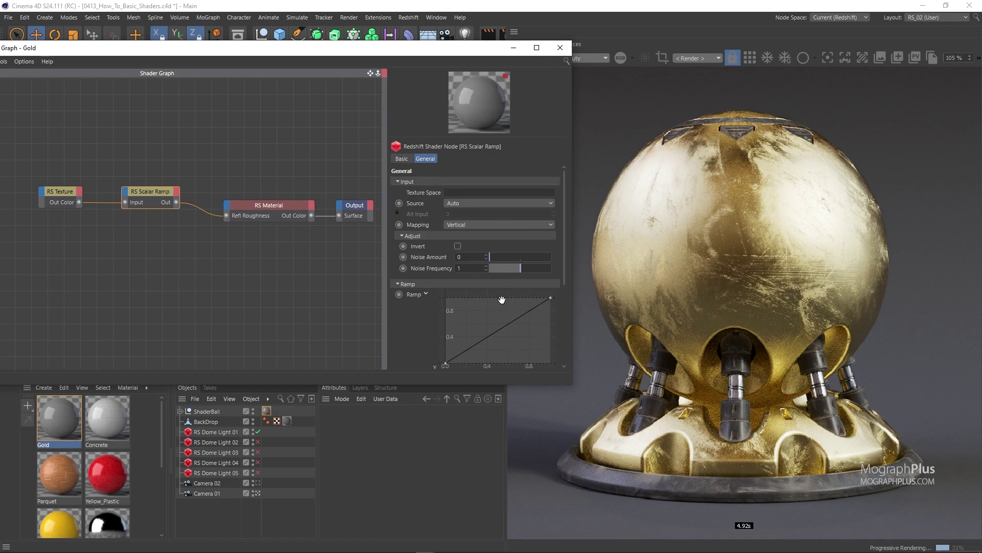
drag(551, 248, 440, 325)
- Set both ramp points to the Ease Ease point type
right_click(469, 277)
mouse_move(545, 450)
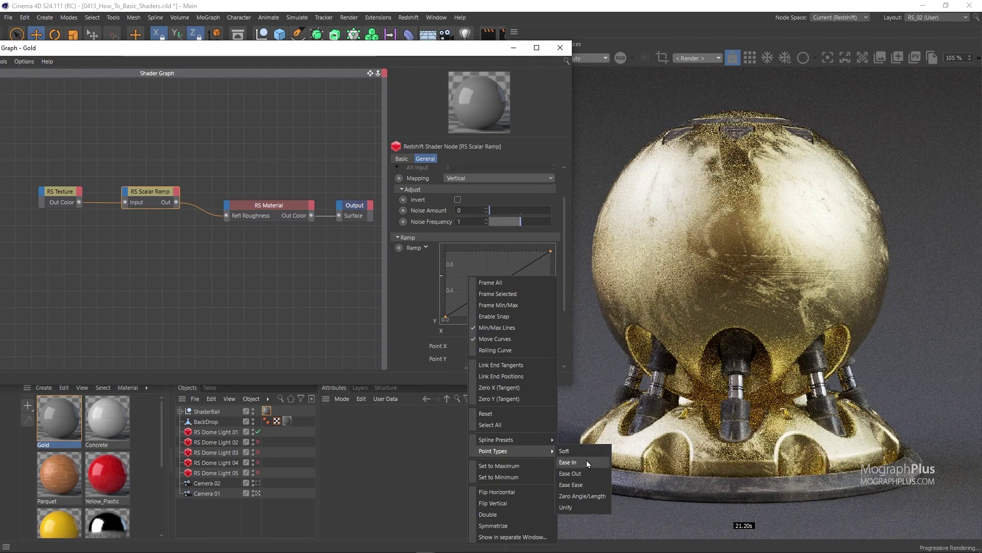
click(586, 483)
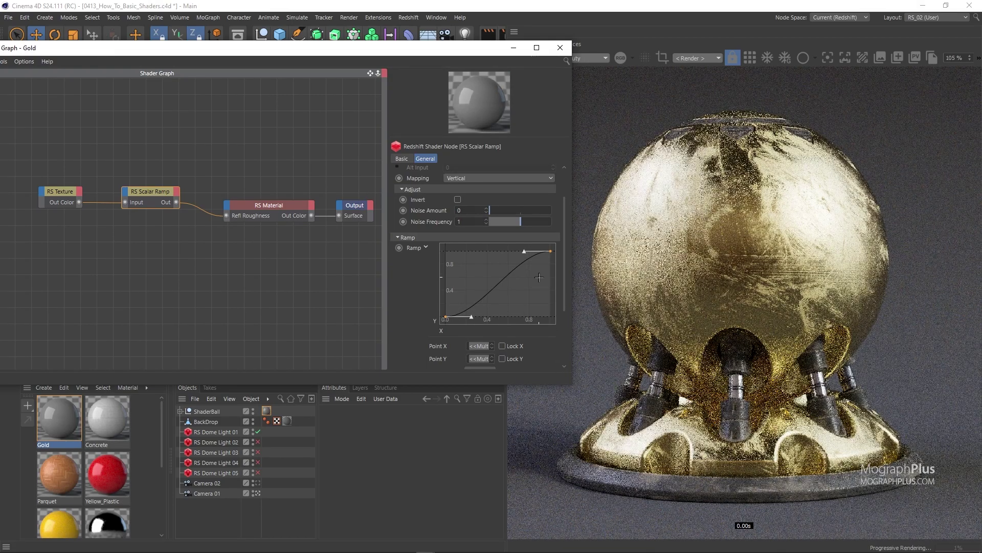
- Lower the ramp's end point Point Y to 0.4
scroll(411, 319, down, 2)
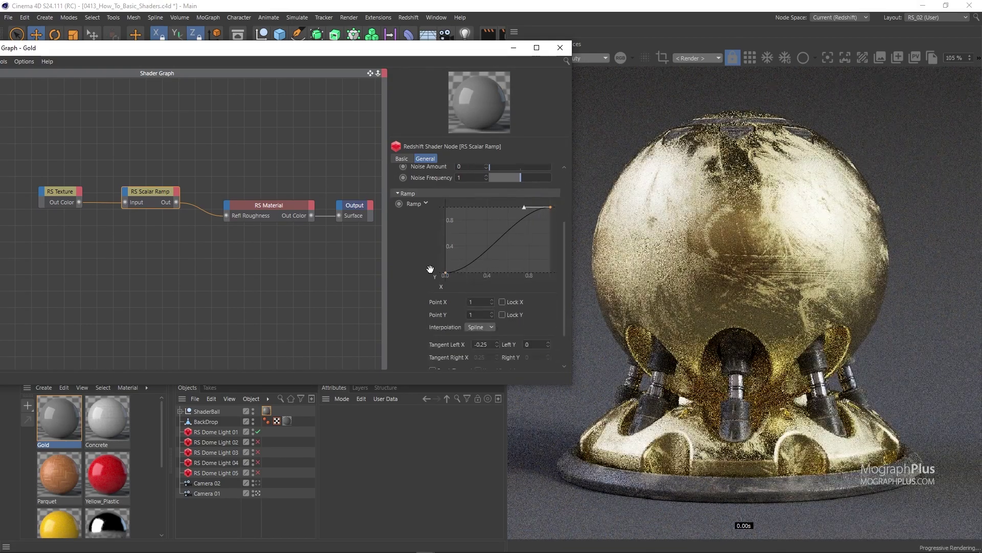
key(BackSpace)
text(.6)
key(Return)
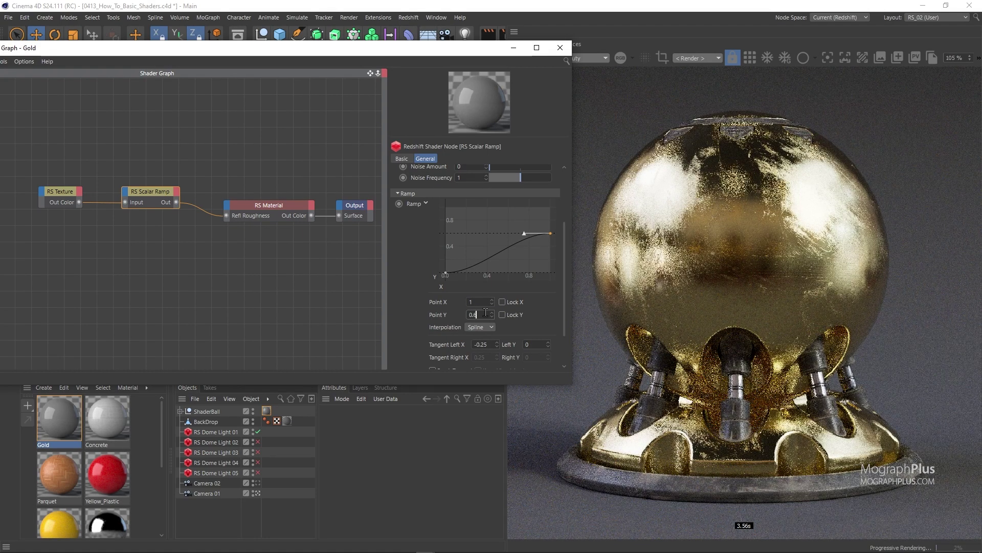
text(4)
key(Return)
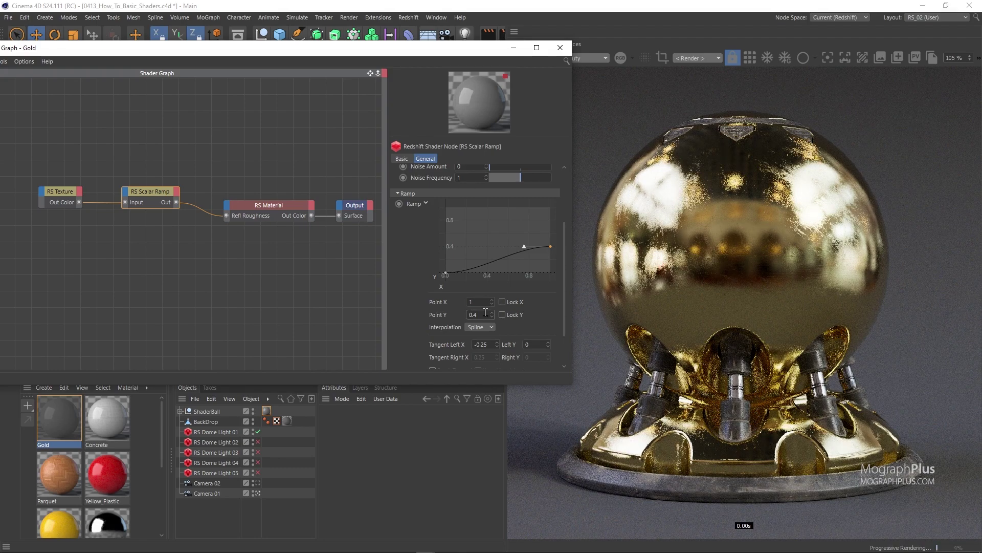
- Set the RS Texture's UV Remap Scale to 2 for both U and V
click(67, 198)
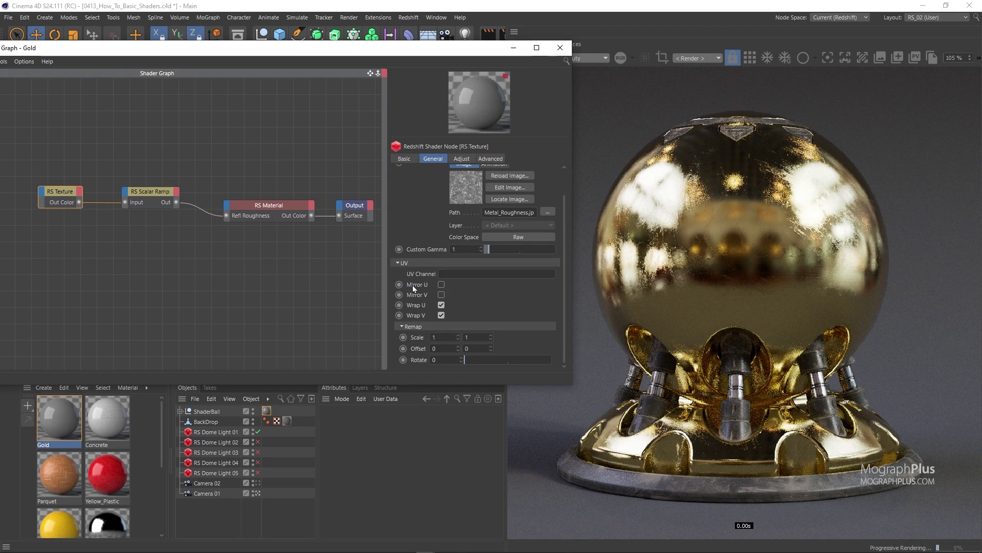
double_click(440, 337)
text(2)
key(Tab)
text(2)
key(Return)
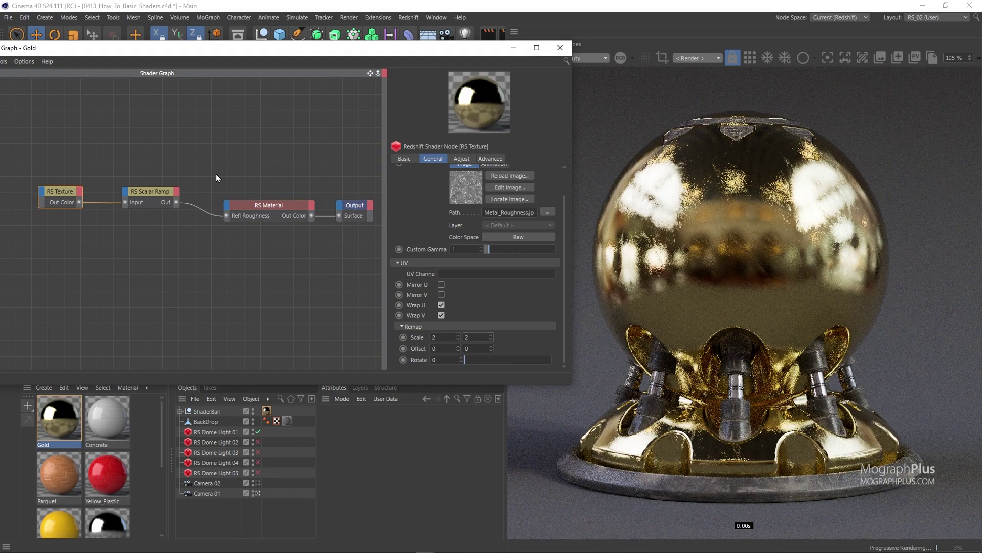
click(167, 252)
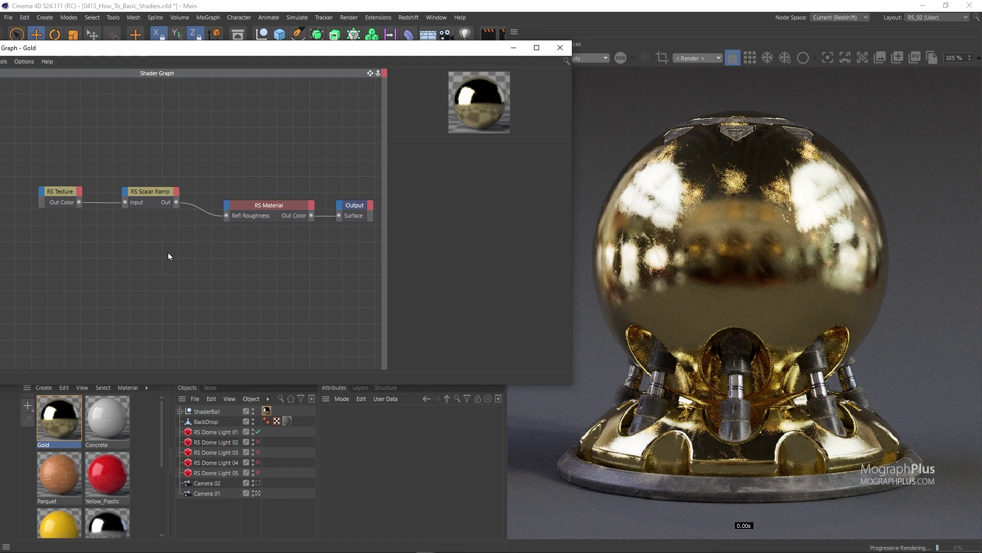
- Add an RS Bump Map node with Height Scale 0.006
double_click(168, 253)
text(bum)
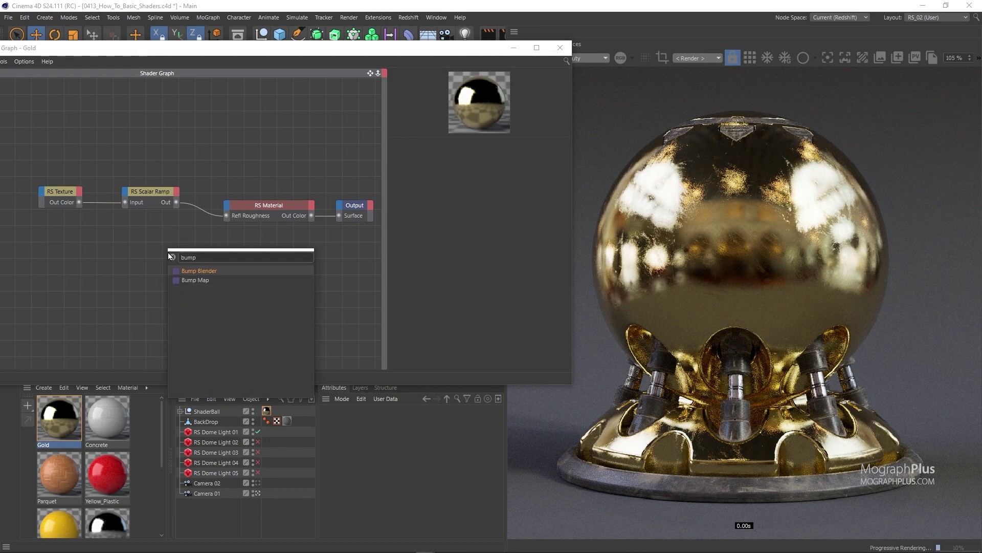
text(p)
key(Down)
key(Return)
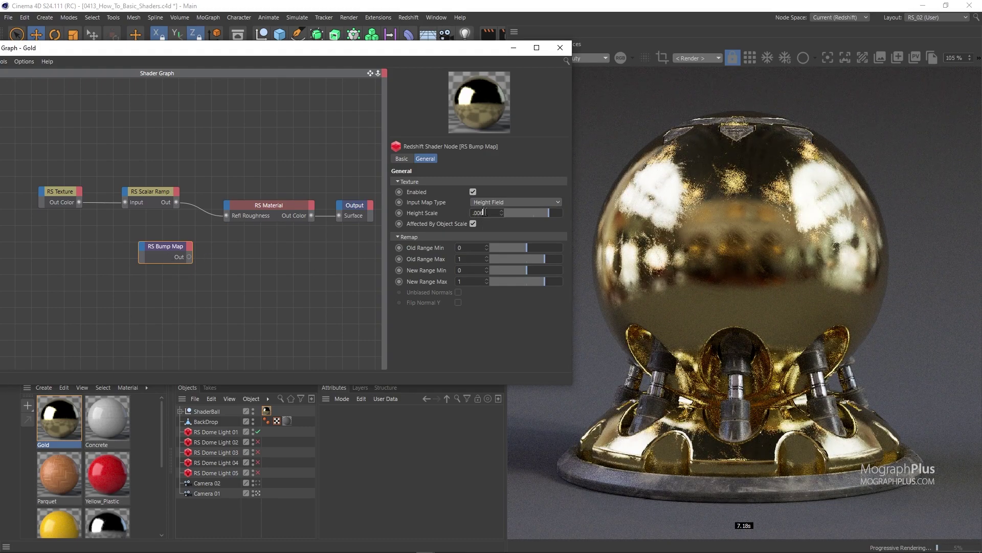
key(Return)
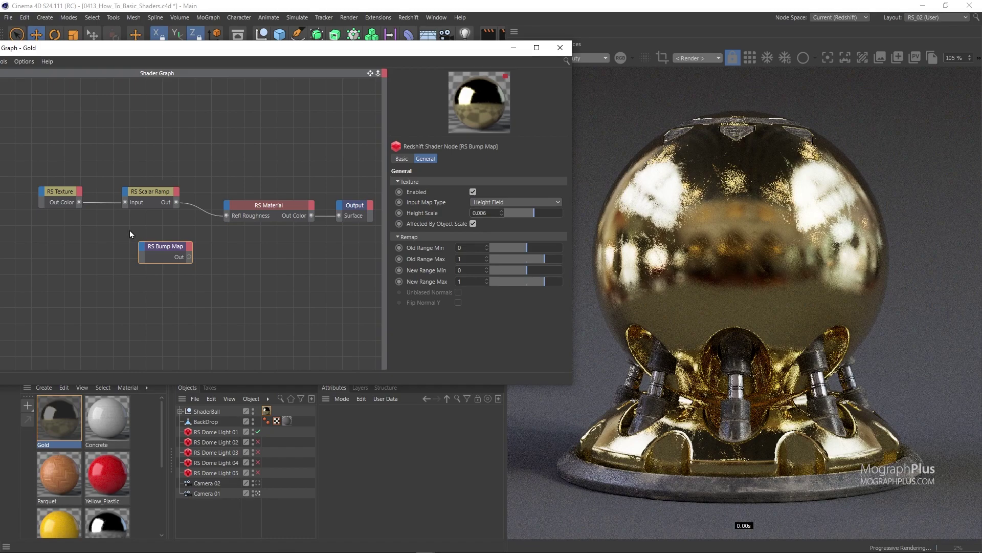
drag(166, 251, 171, 272)
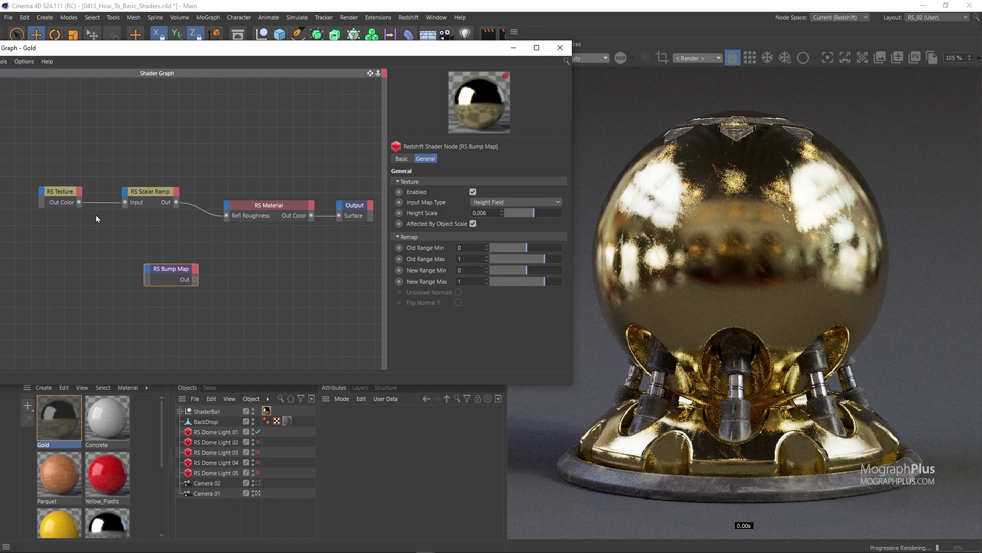
- Wire the RS Texture into the Bump Map and the Bump Map Out into Gold's Bump Input
drag(79, 201, 145, 267)
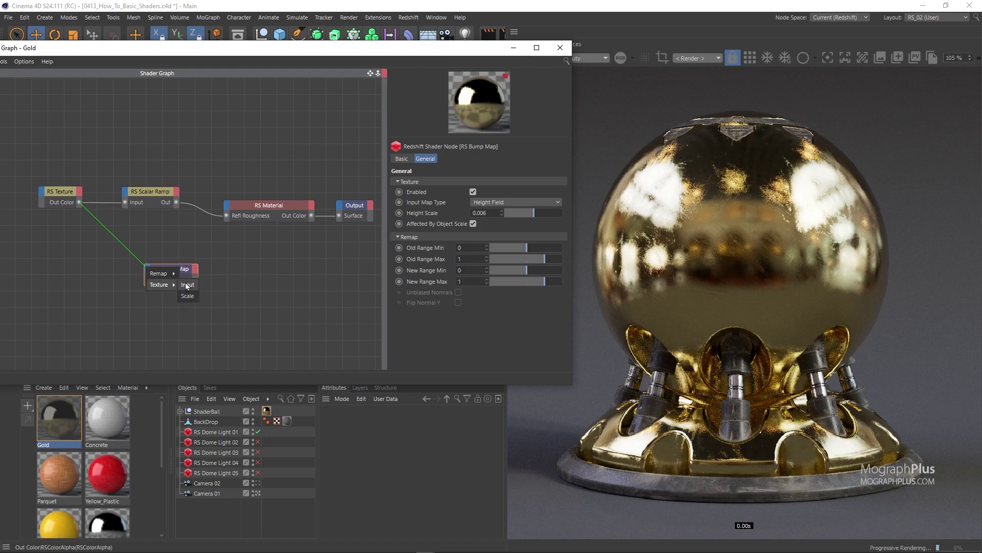
click(186, 285)
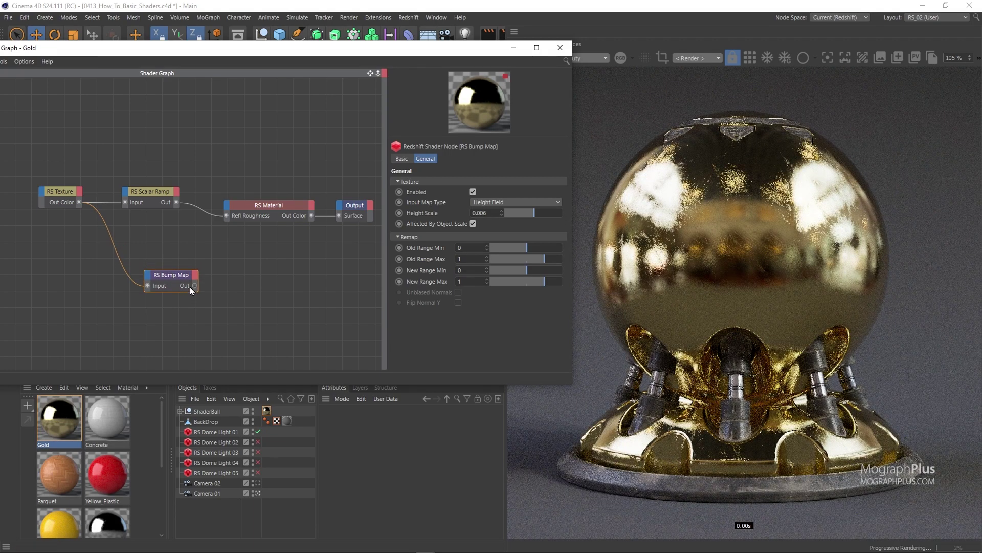
drag(221, 262, 227, 211)
mouse_move(358, 301)
click(391, 335)
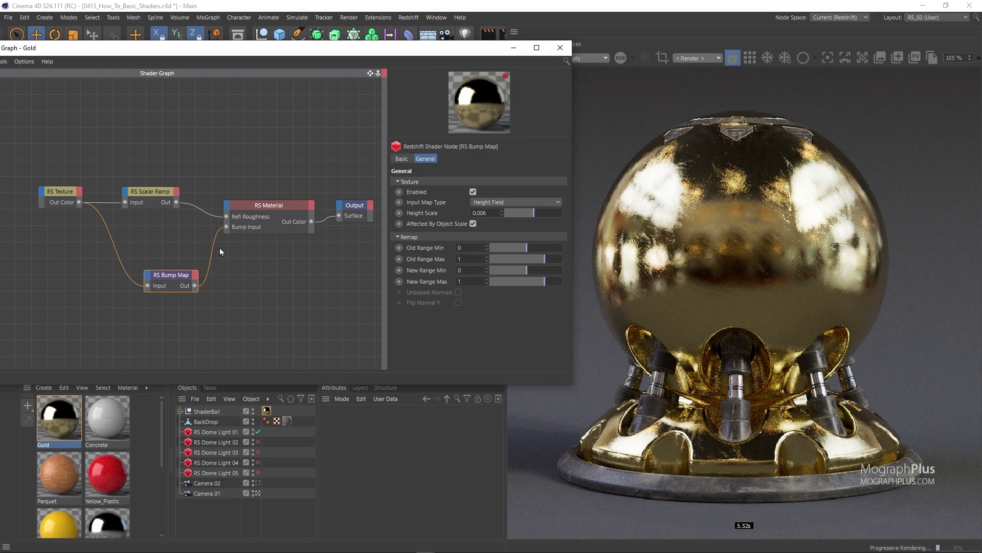
- Copy the Maxon Noise, Bump Map and Bump Blender nodes from Yellow_Plastic into Gold
click(94, 474)
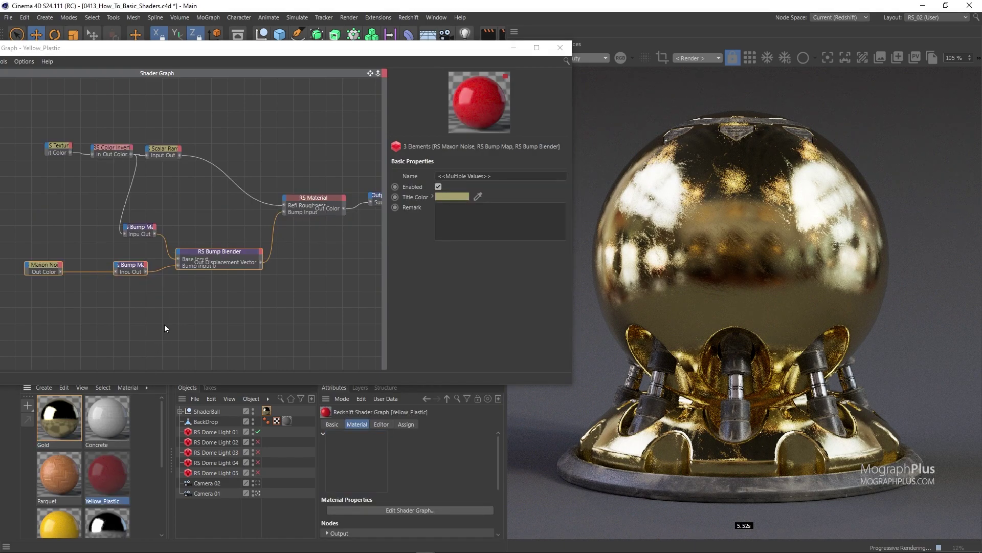
drag(231, 246, 21, 300)
click(45, 404)
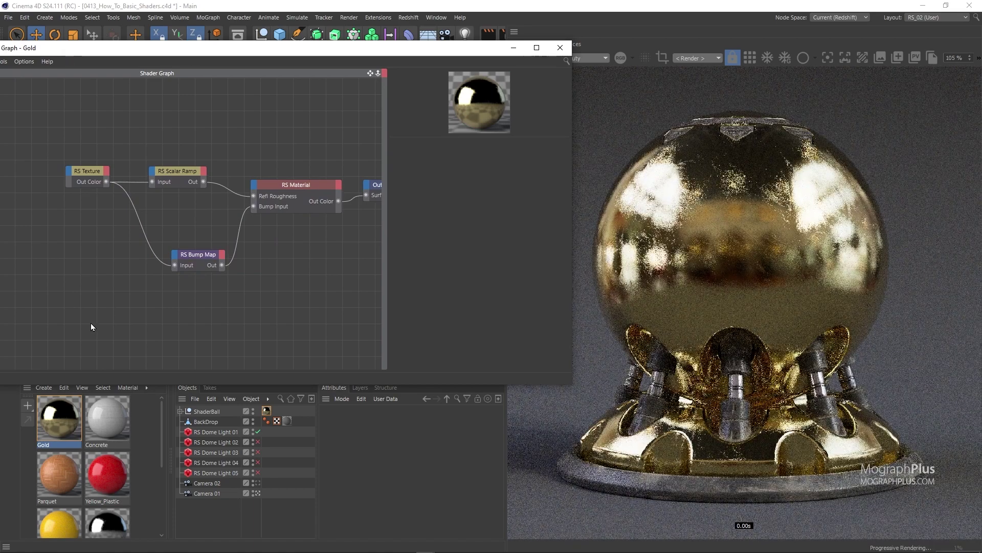
key(ctrl+v)
- Wire the texture bump into the blender's Base Input and the blender into Bump Input
scroll(257, 272, down, 3)
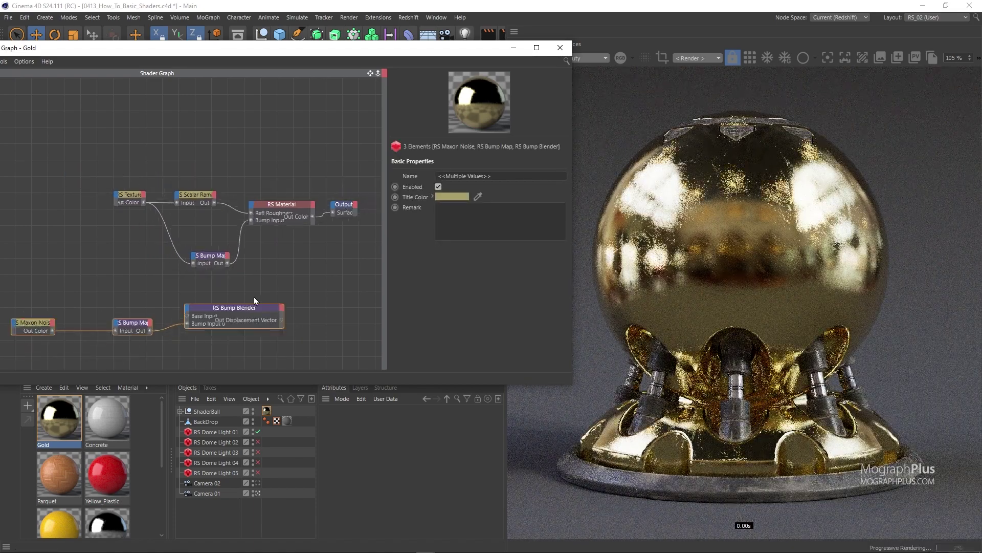
drag(238, 308, 312, 286)
scroll(234, 270, up, 2)
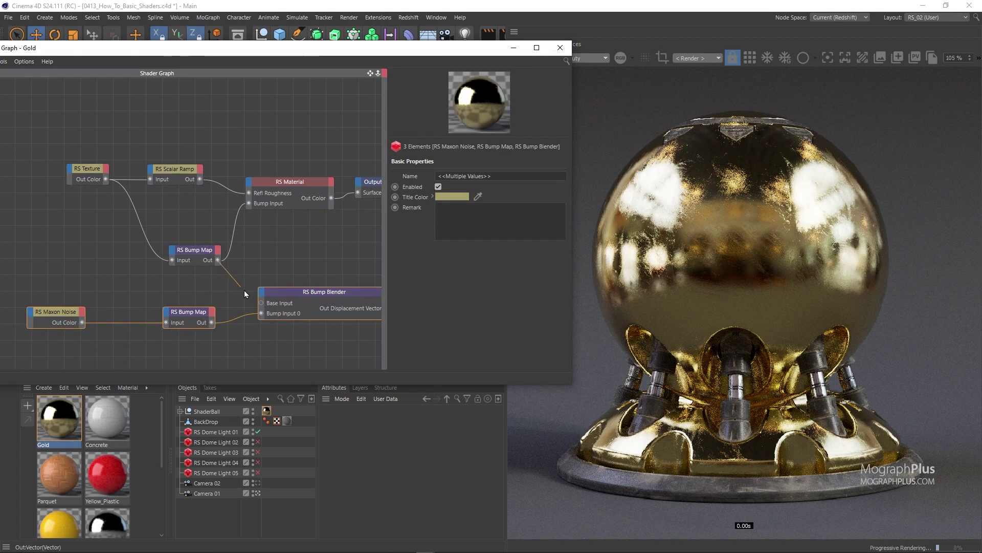
drag(248, 293, 261, 303)
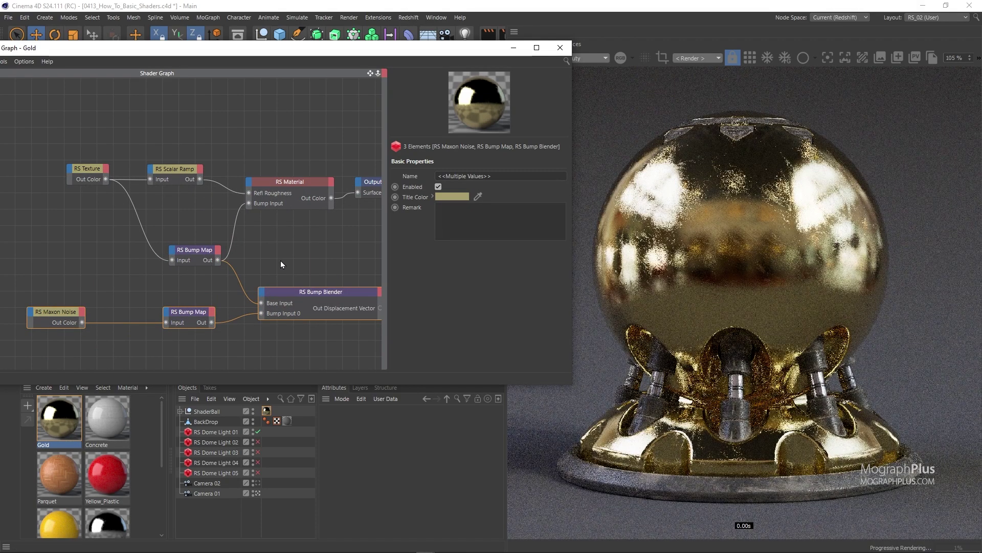
middle_drag(285, 246, 153, 248)
drag(266, 174, 289, 185)
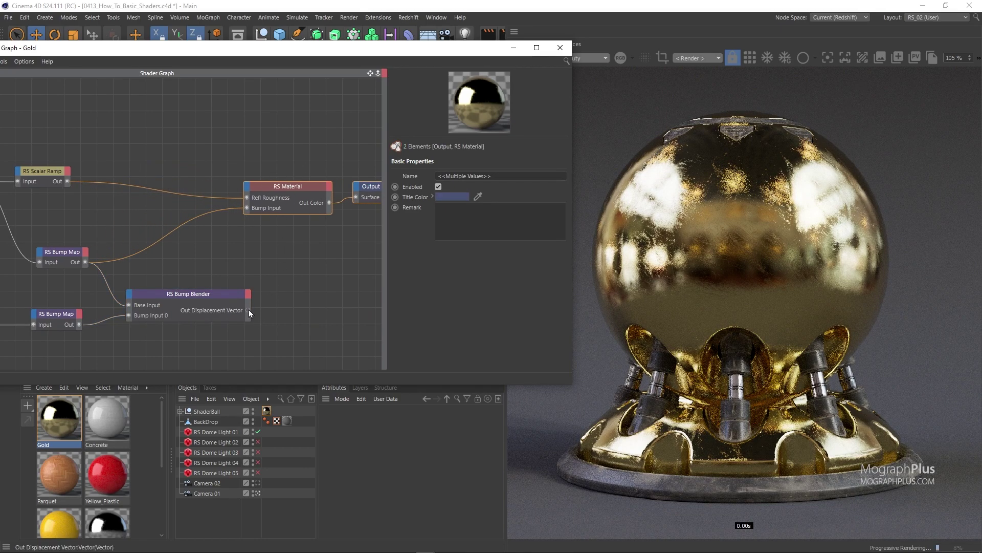
drag(249, 309, 246, 209)
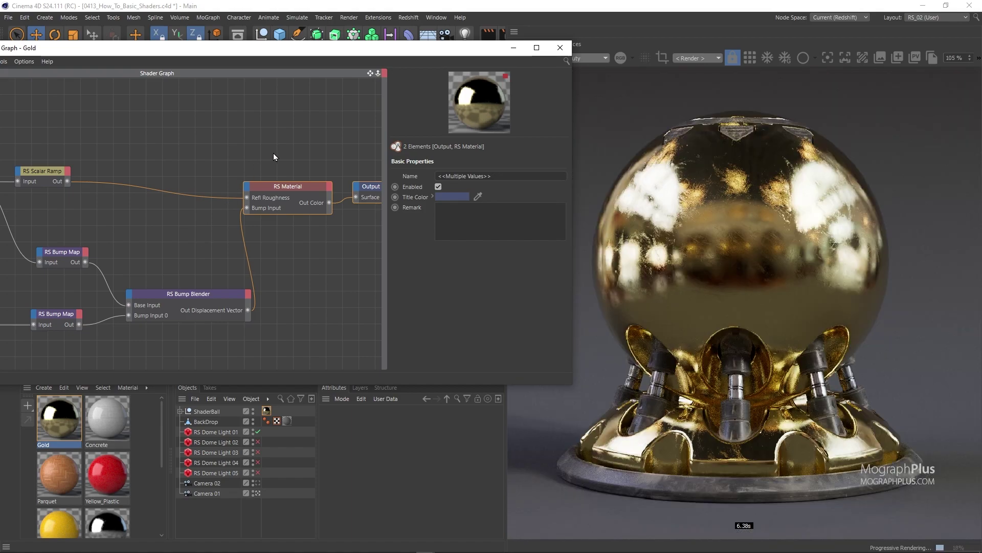
- Switch the RS Material's reflection BRDF to GGX
click(286, 186)
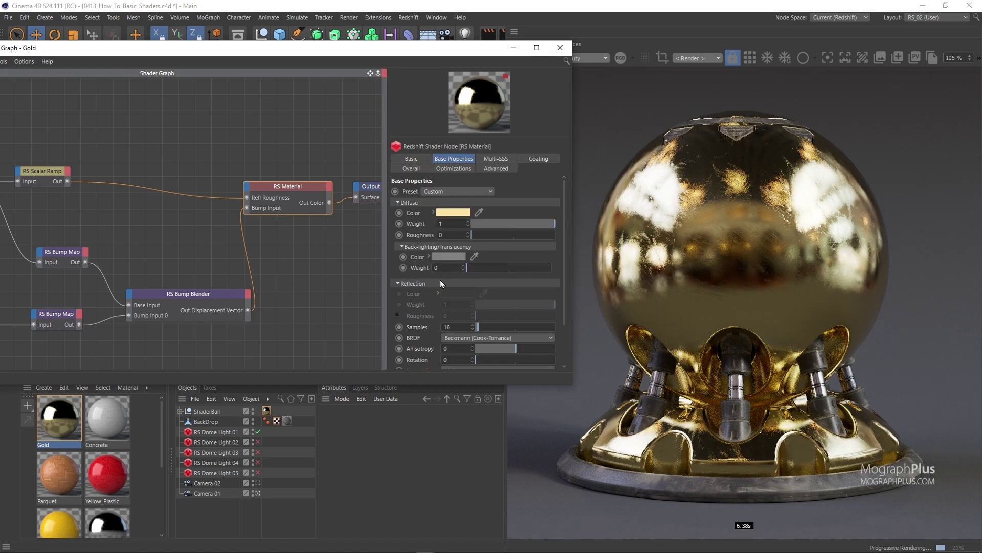
scroll(439, 256, down, 3)
click(465, 287)
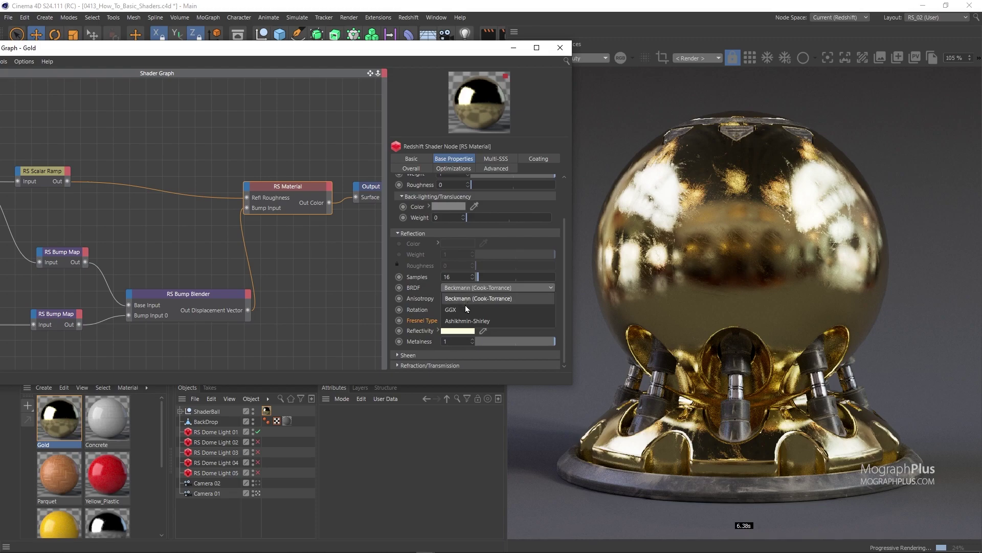
click(465, 309)
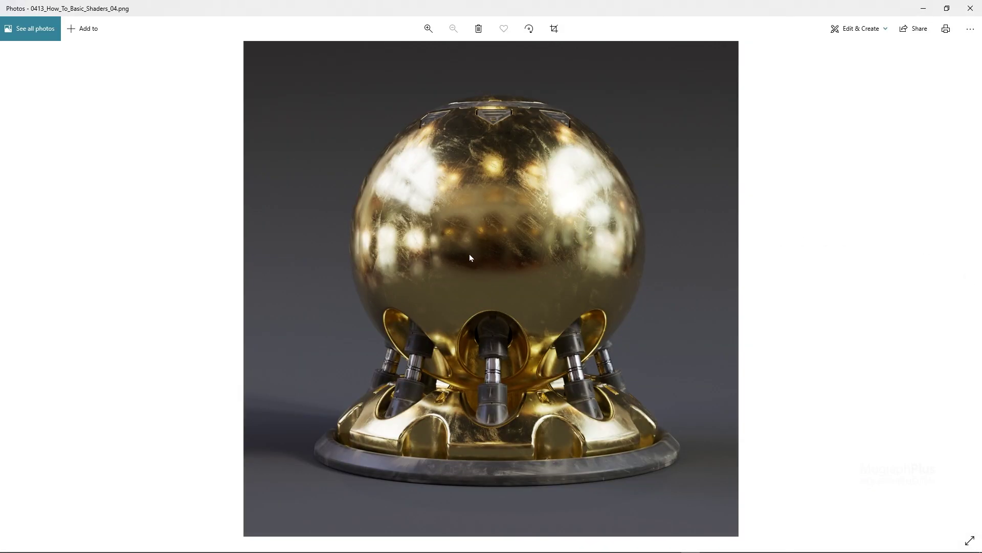
- Zoom into the saved gold shader ball render, pan across it, then close Photos
scroll(474, 343, up, 3)
scroll(460, 305, down, 3)
scroll(454, 206, up, 3)
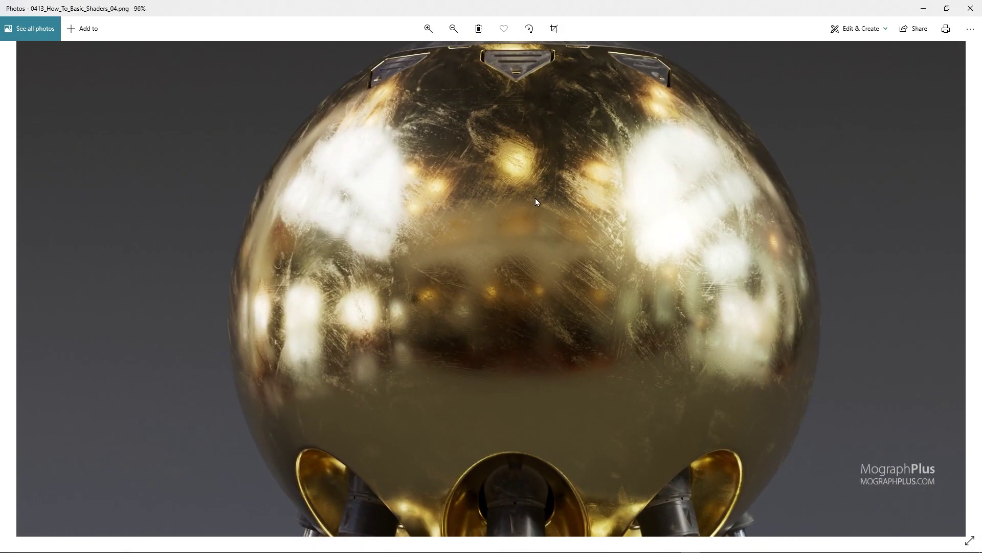
drag(536, 198, 530, 266)
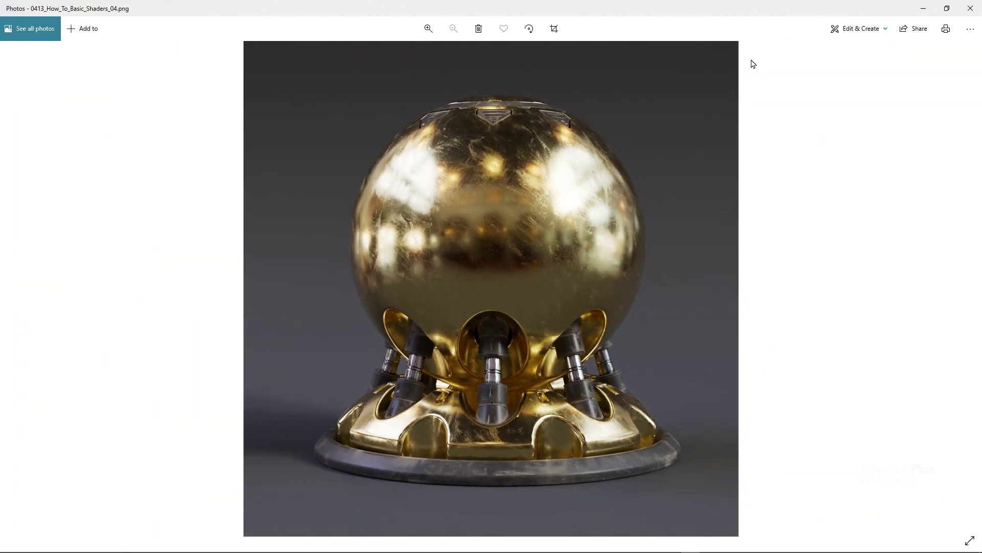
click(970, 8)
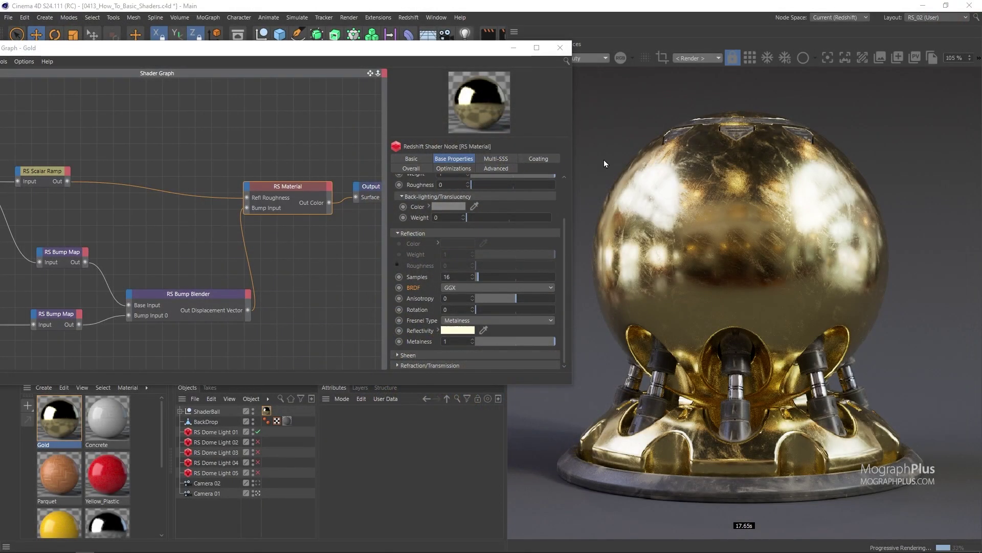
- Duplicate the Gold material, rename the copy 'Copper', and apply it to the ShaderBall
click(560, 47)
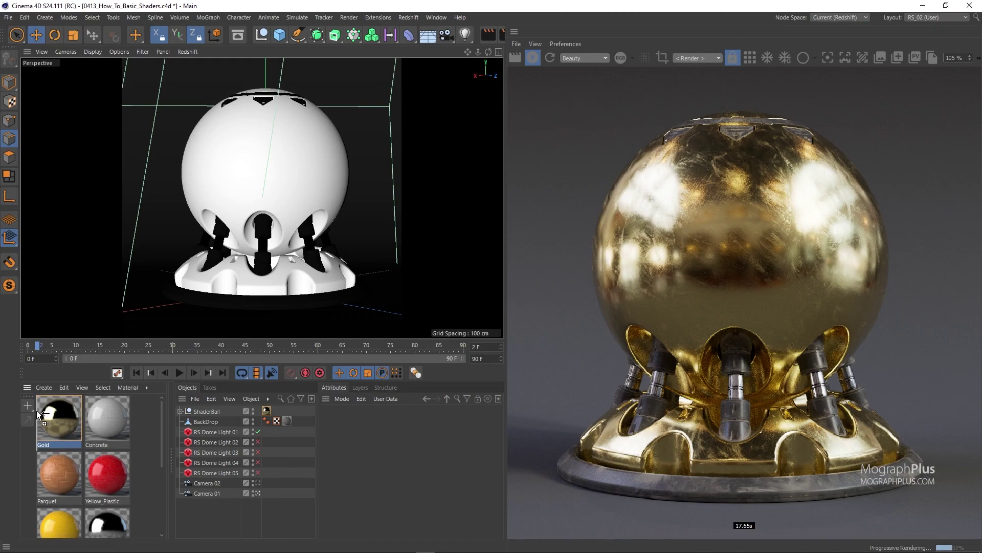
key(ctrl+c)
key(ctrl+v)
double_click(55, 444)
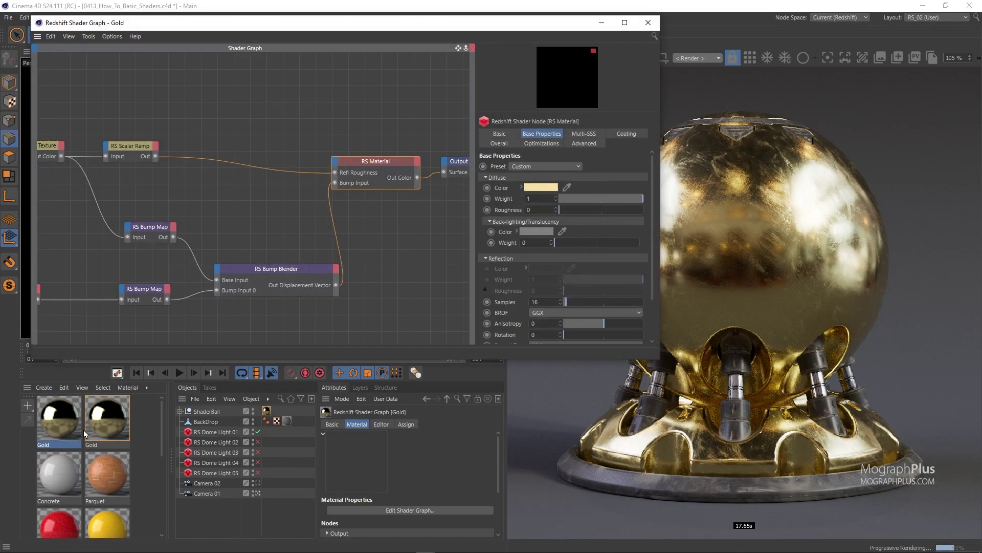
text(Copper)
key(Return)
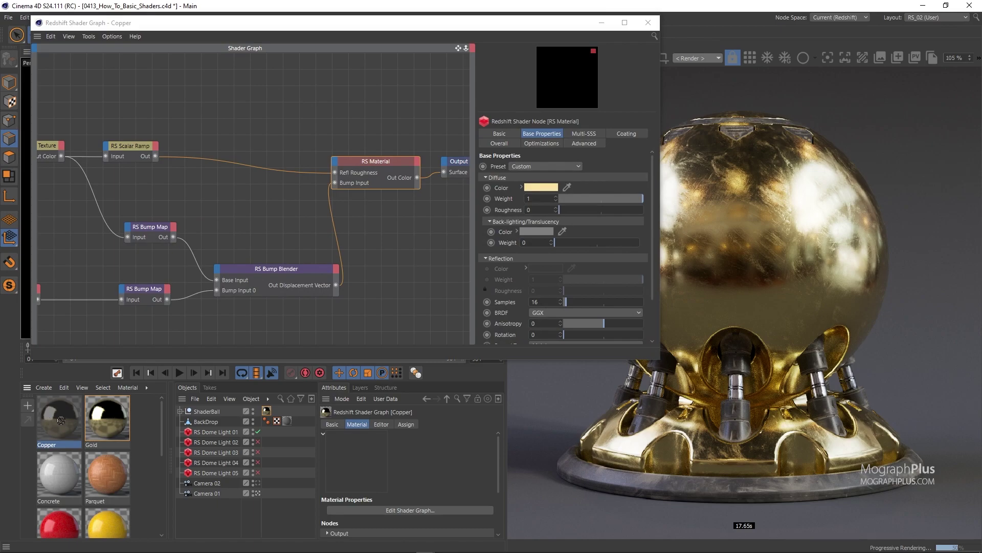
drag(80, 424, 265, 417)
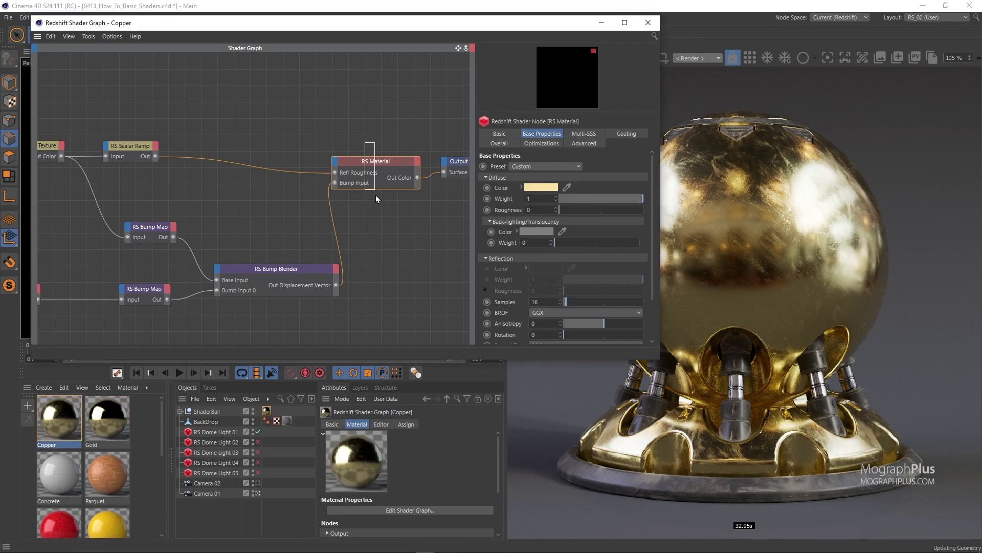
- Set the Copper material's diffuse colour to a peach swatch
drag(567, 25, 467, 26)
click(441, 189)
click(481, 170)
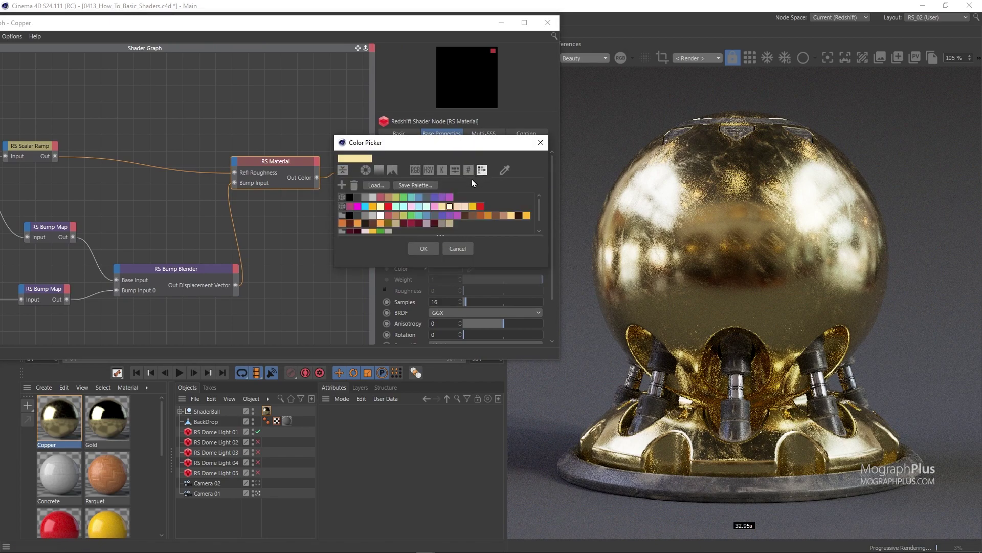
click(458, 207)
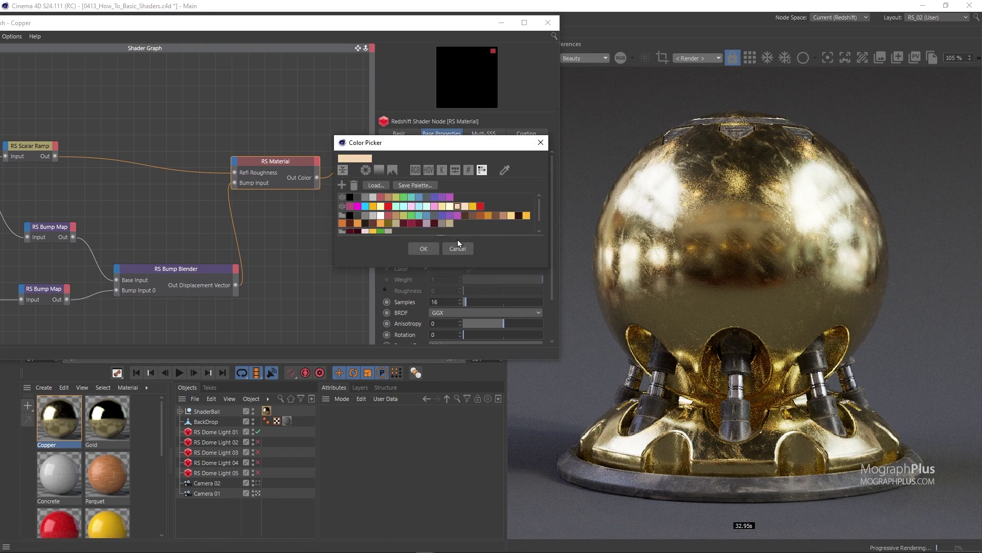
click(424, 248)
- Set the Copper reflectivity colour to a darker peach swatch and close the shader graph
scroll(445, 228, down, 2)
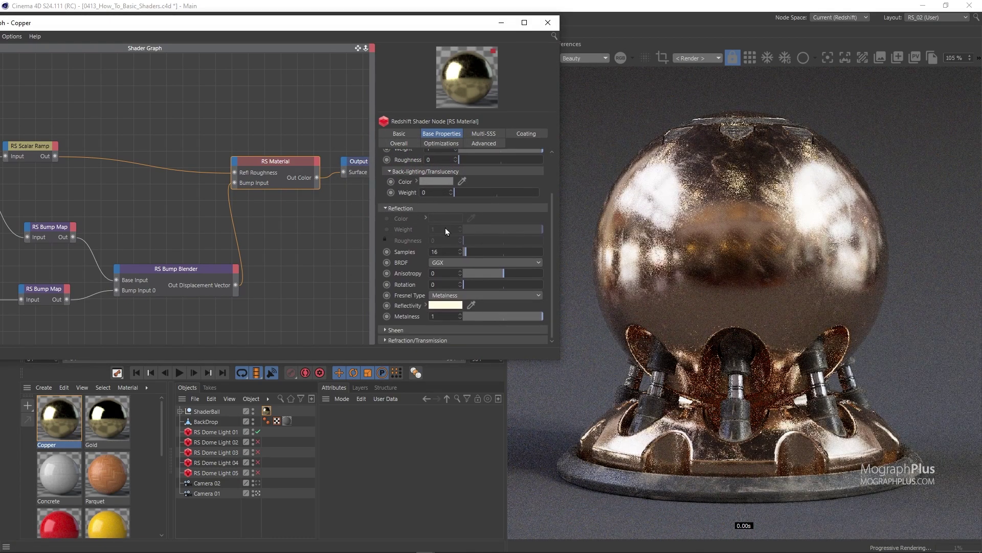
click(446, 306)
click(487, 288)
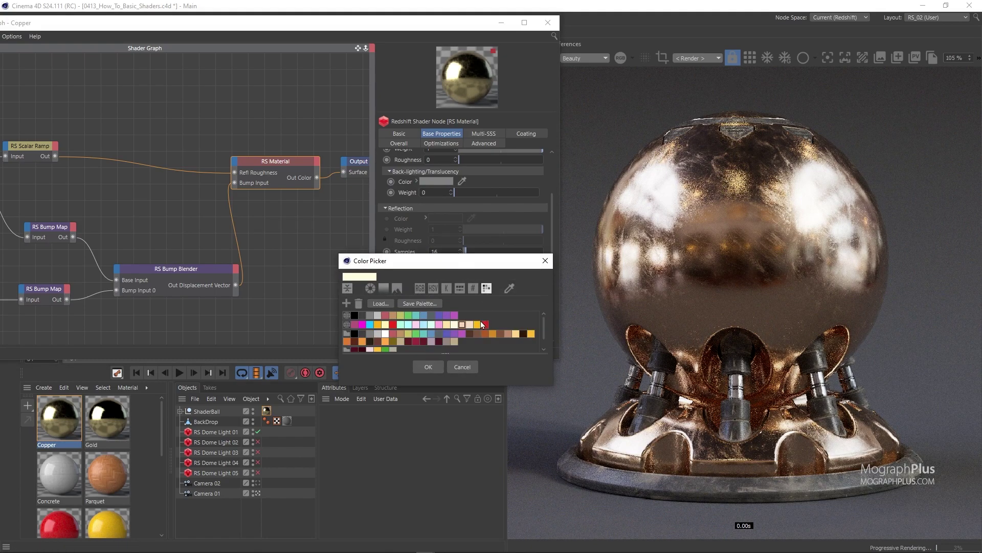
click(470, 324)
click(431, 369)
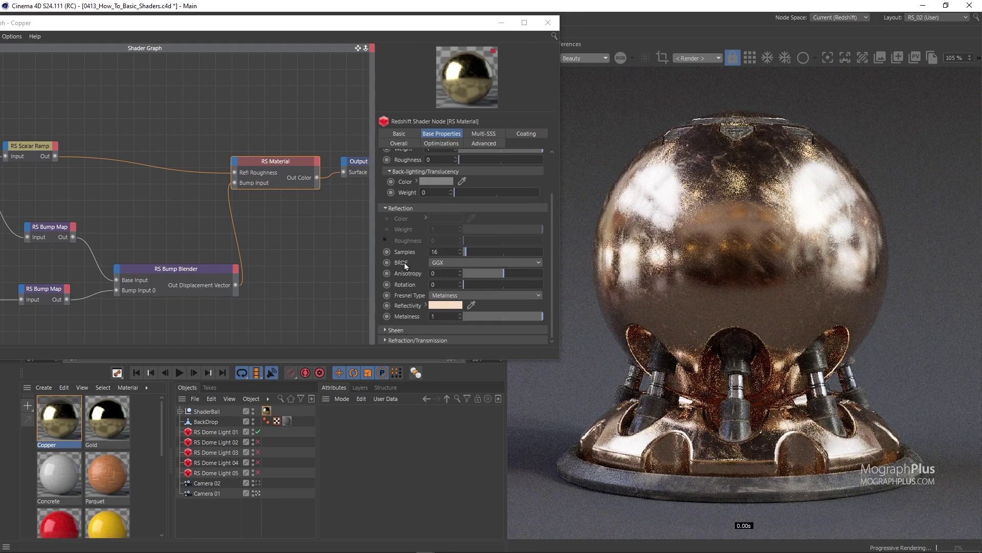
click(403, 262)
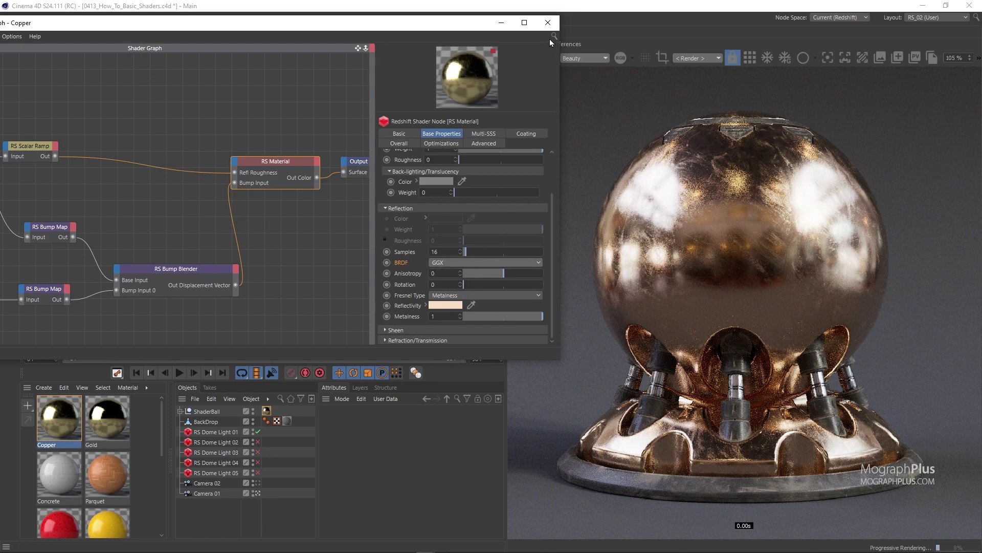
click(548, 23)
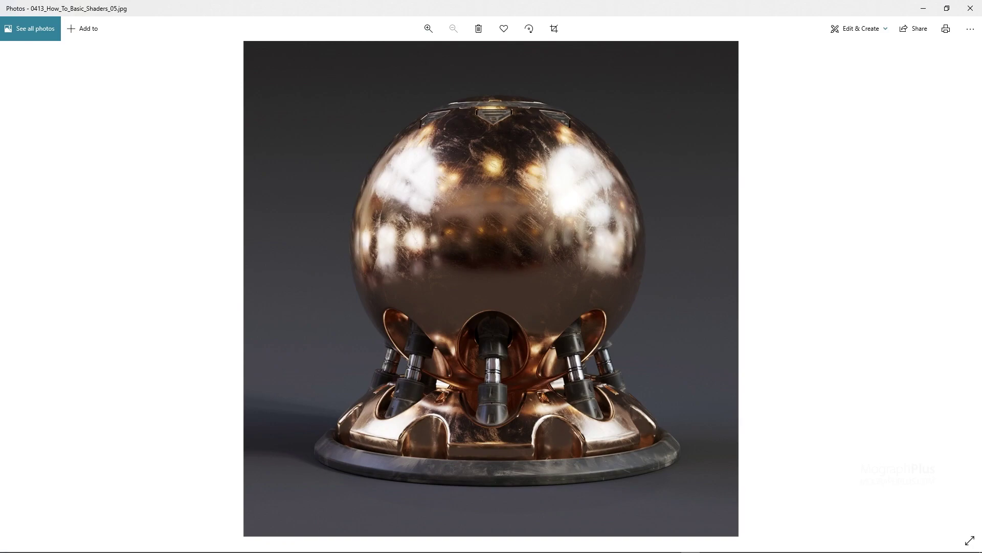
- Zoom in and out on the copper shader ball render, then close Photos
scroll(483, 210, up, 5)
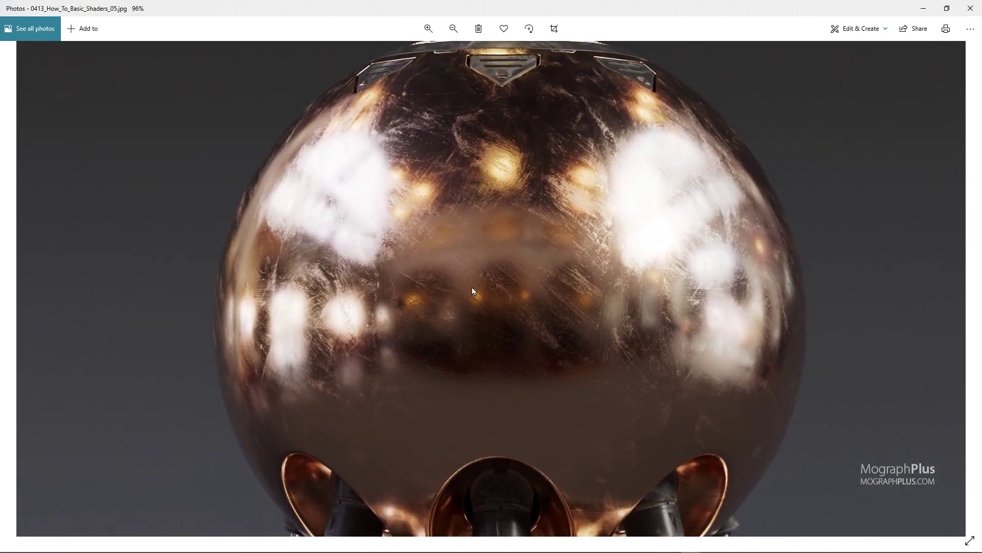
scroll(488, 272, down, 5)
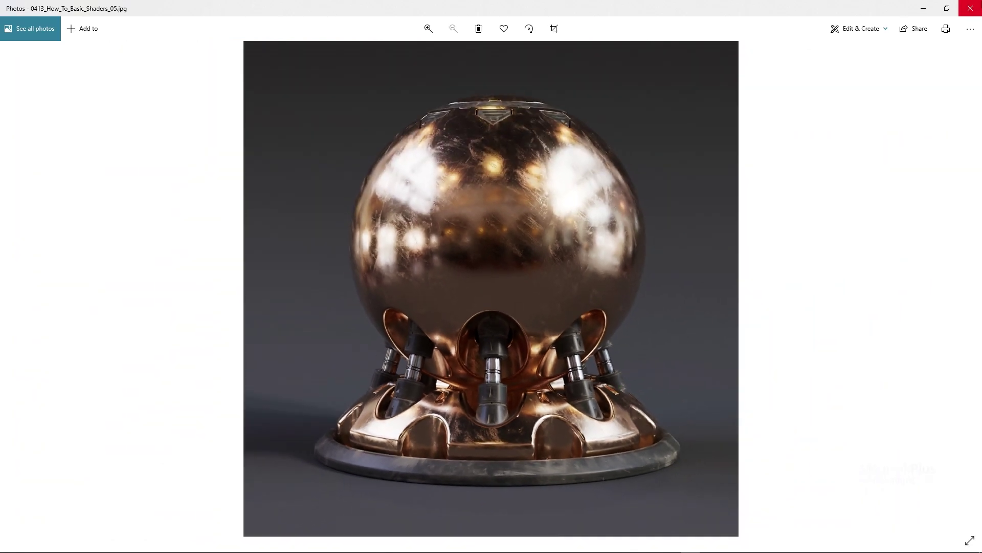
click(970, 8)
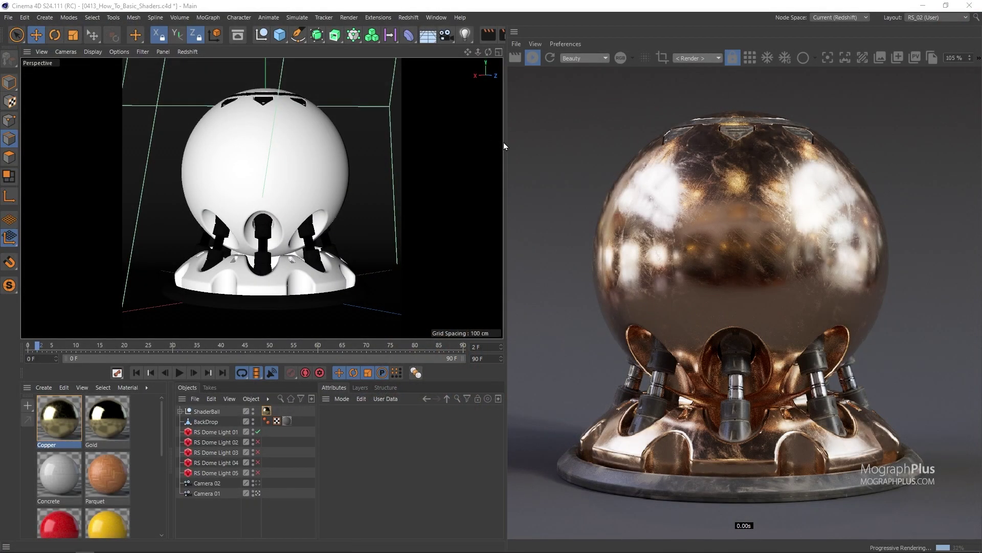
- In the widened RenderView's Post-FX, adjust the colour curve, then disable Color Controls
drag(504, 146, 345, 147)
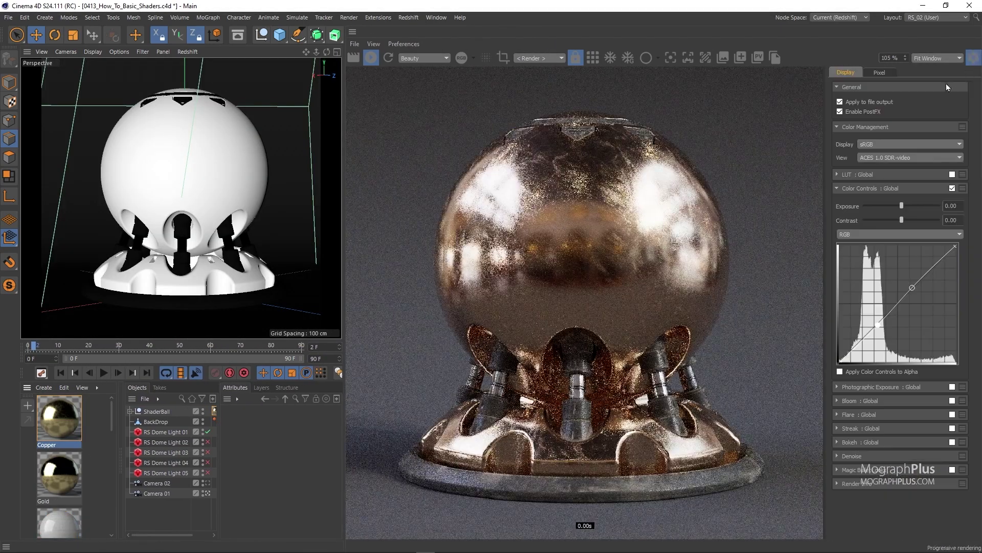
click(973, 57)
drag(878, 325, 883, 328)
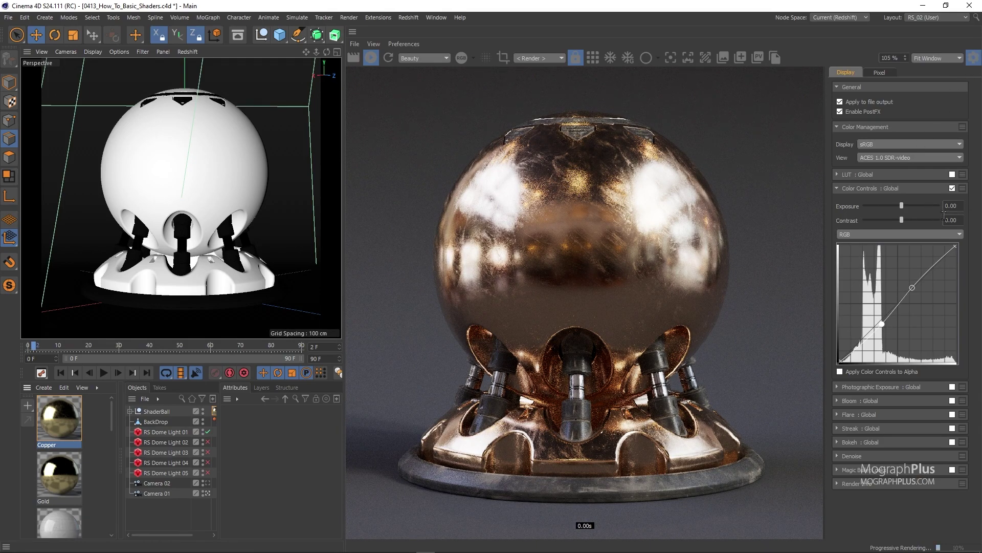
click(953, 189)
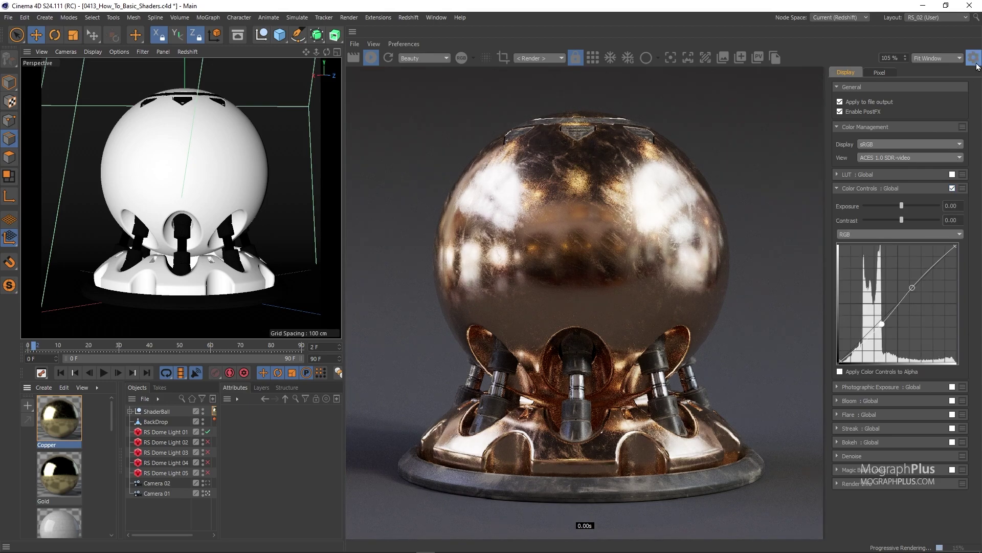
click(974, 58)
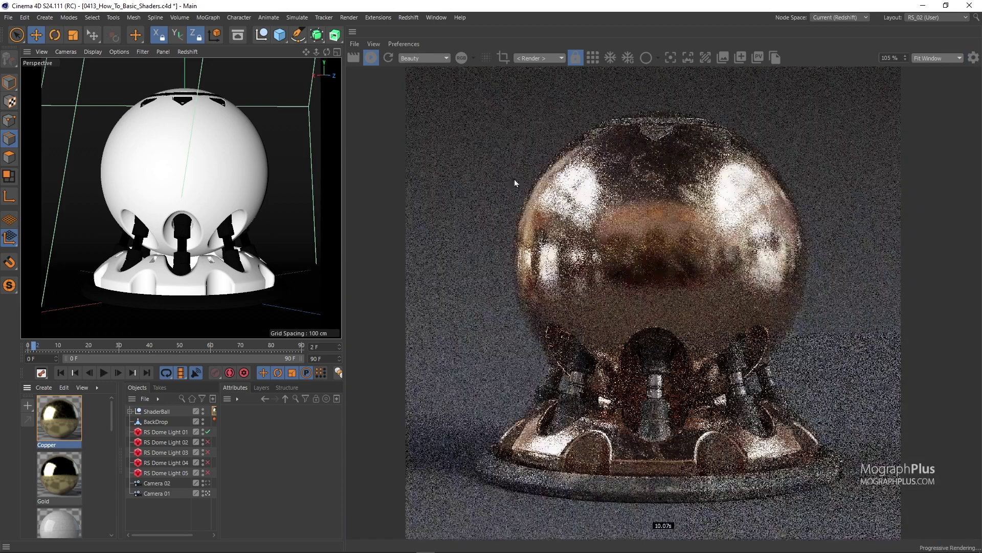
drag(348, 194, 500, 199)
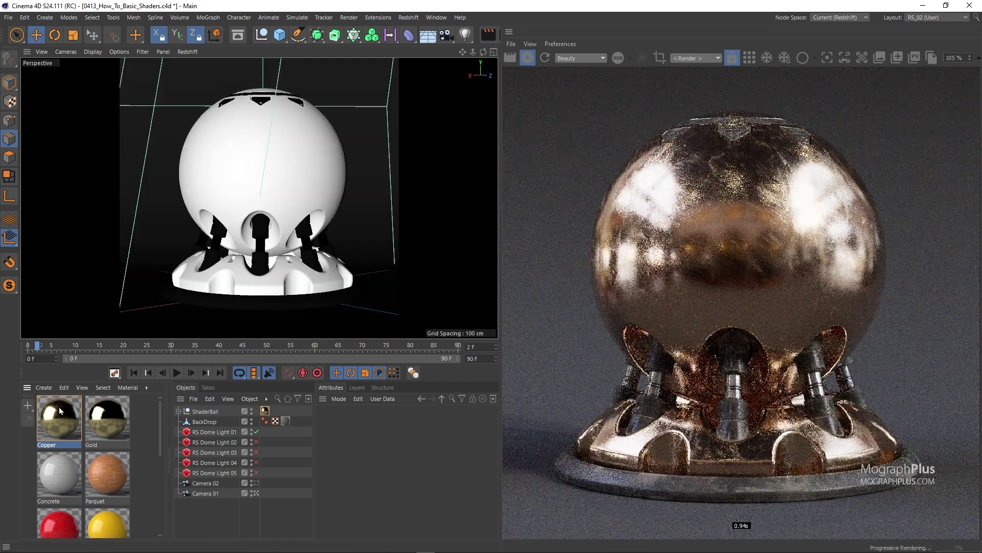
- Open the Copper material's shader graph and scroll through its nodes
double_click(60, 415)
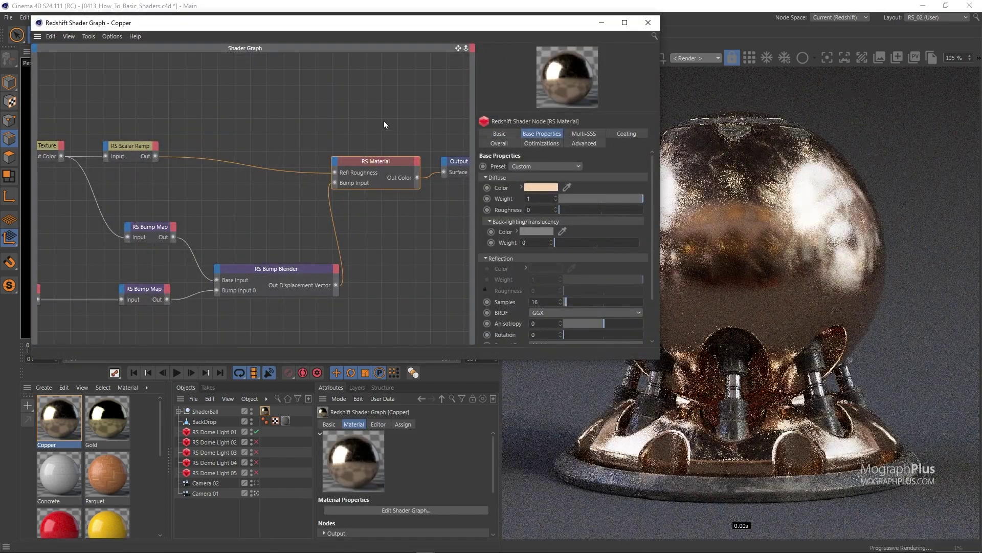
scroll(277, 209, down, 3)
scroll(271, 208, down, 1)
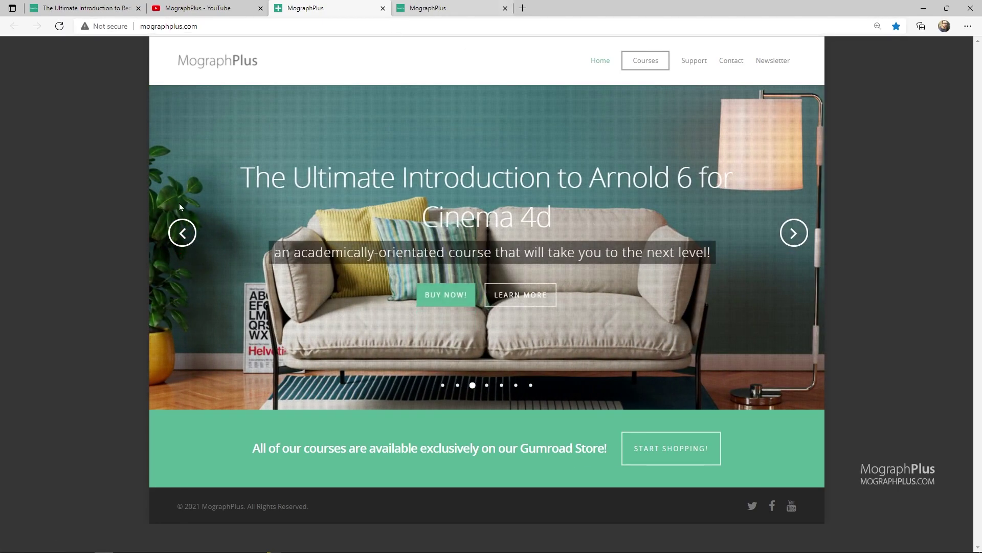
- Step the MographPlus course banner back two slides, then switch to the Gumroad store tab
click(185, 233)
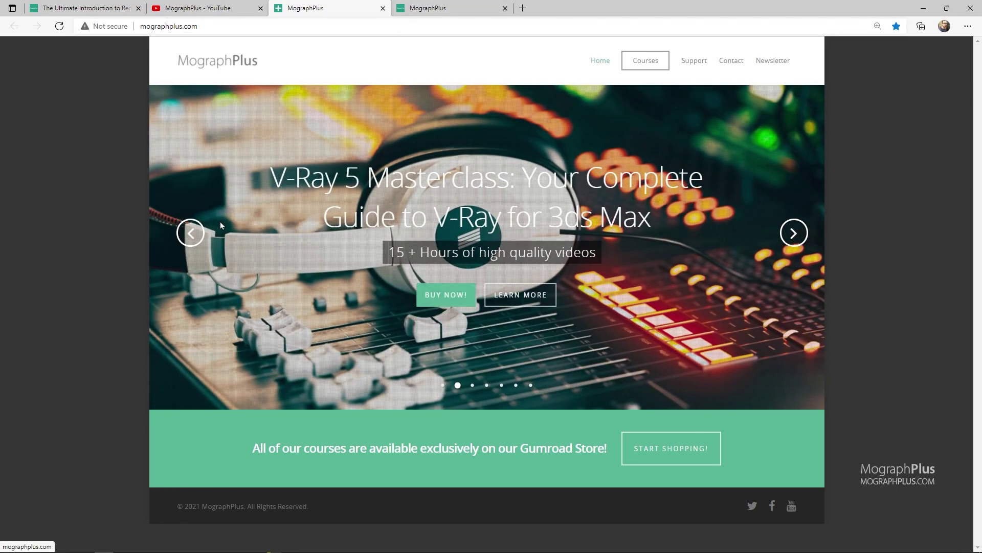
click(188, 235)
click(419, 8)
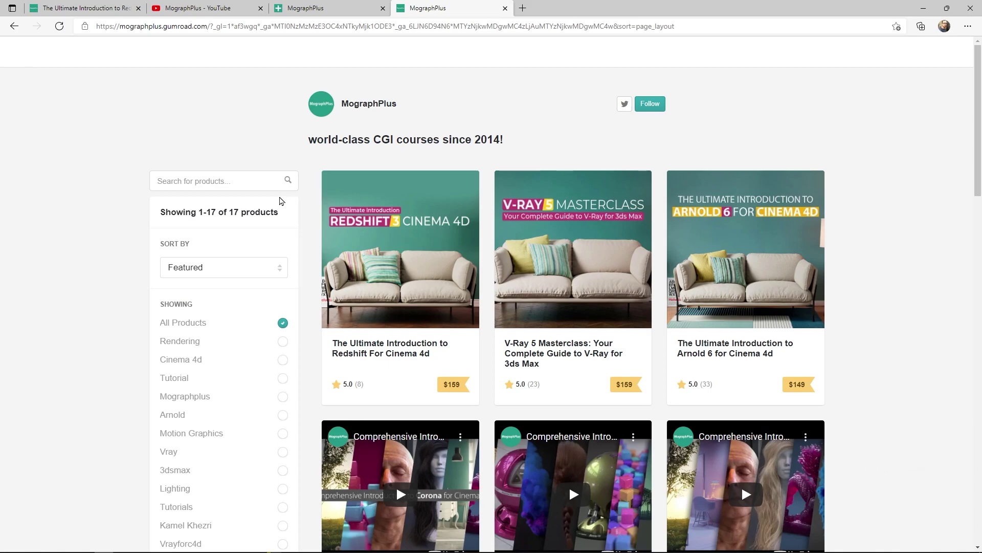